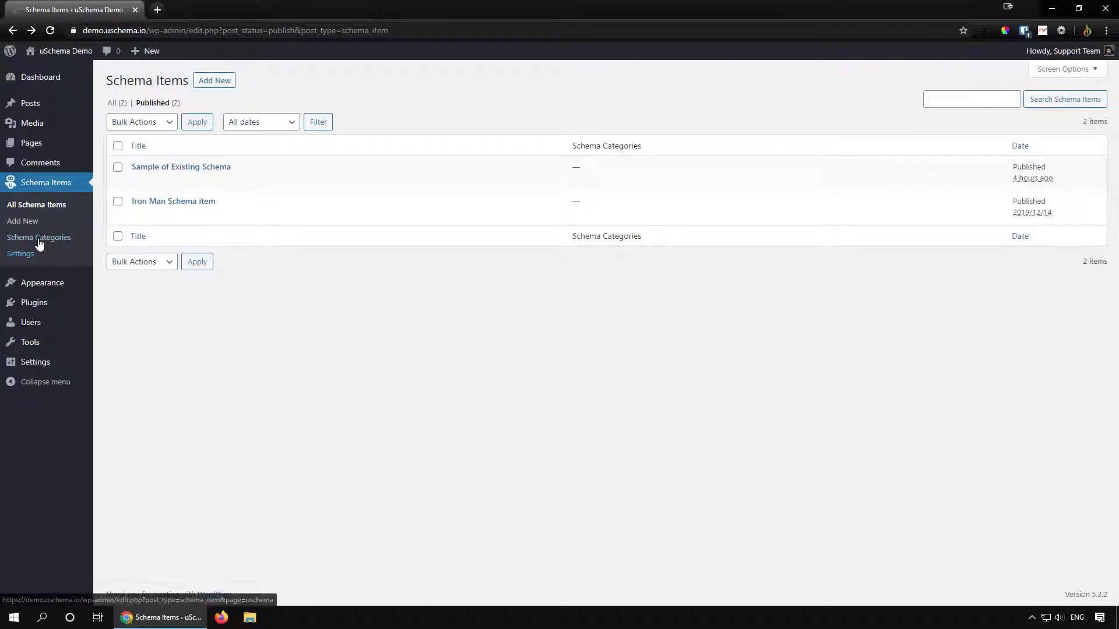
# - Check the site-wide schema item choices in the uSchema Settings, opened in a separate tab, and return to the schema items list
pyautogui.middleClick(21, 253)
pyautogui.click(207, 10)
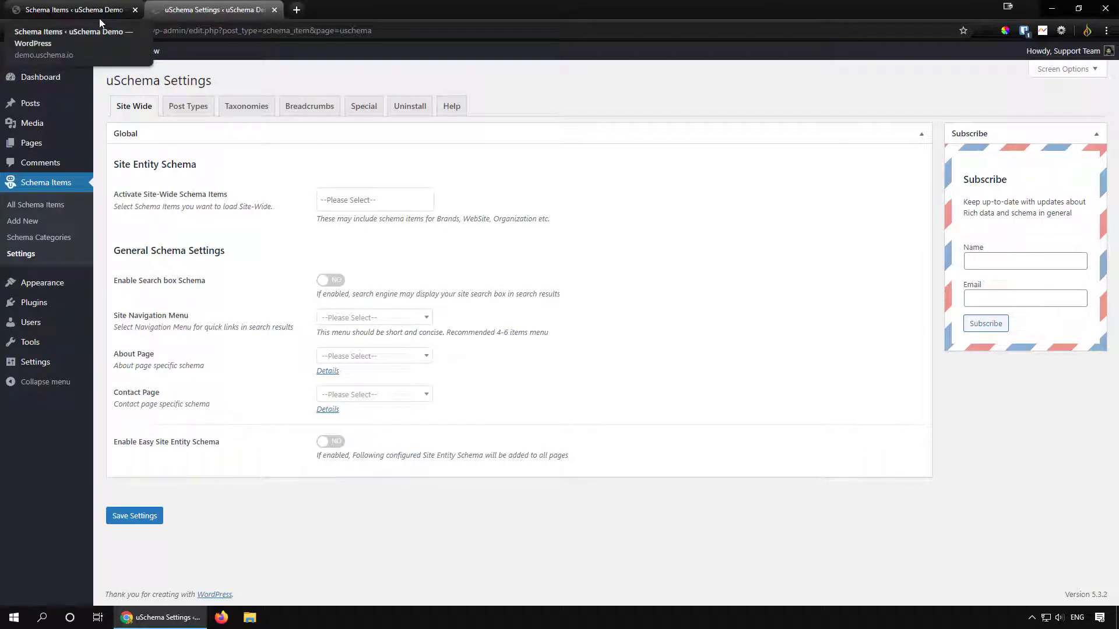
pyautogui.click(388, 202)
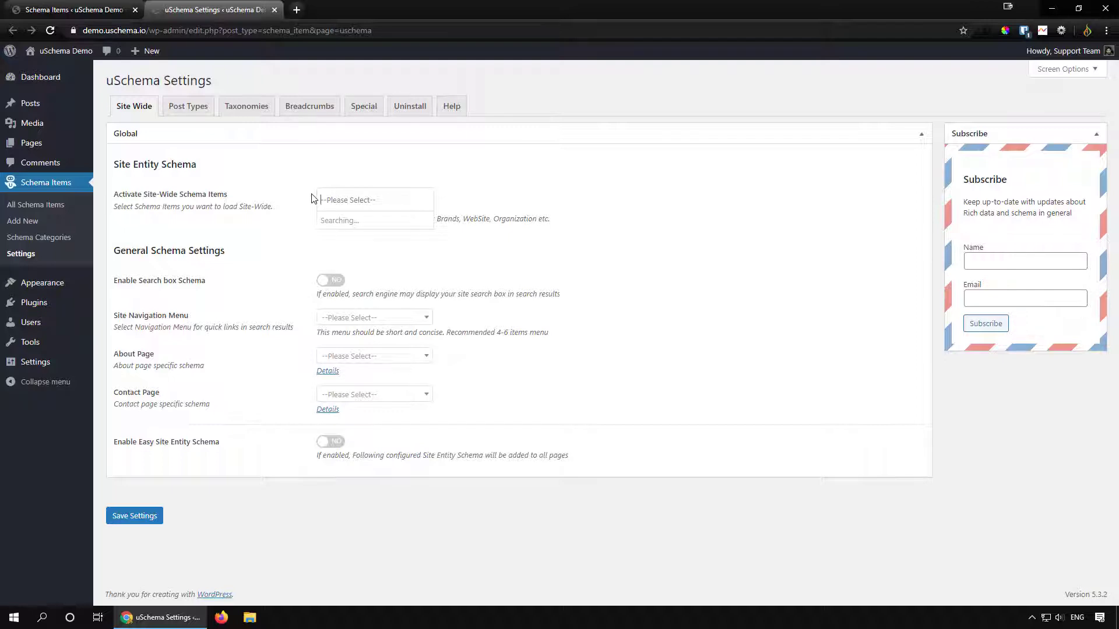
pyautogui.click(100, 11)
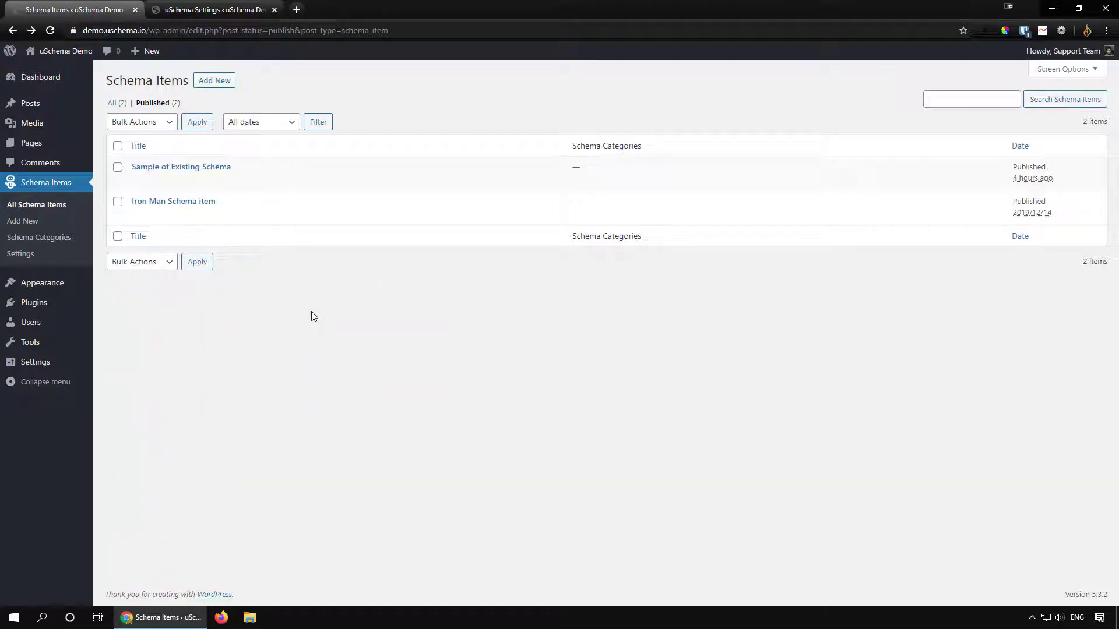
# - Start a new schema item titled "Our Global Schema"
pyautogui.click(214, 82)
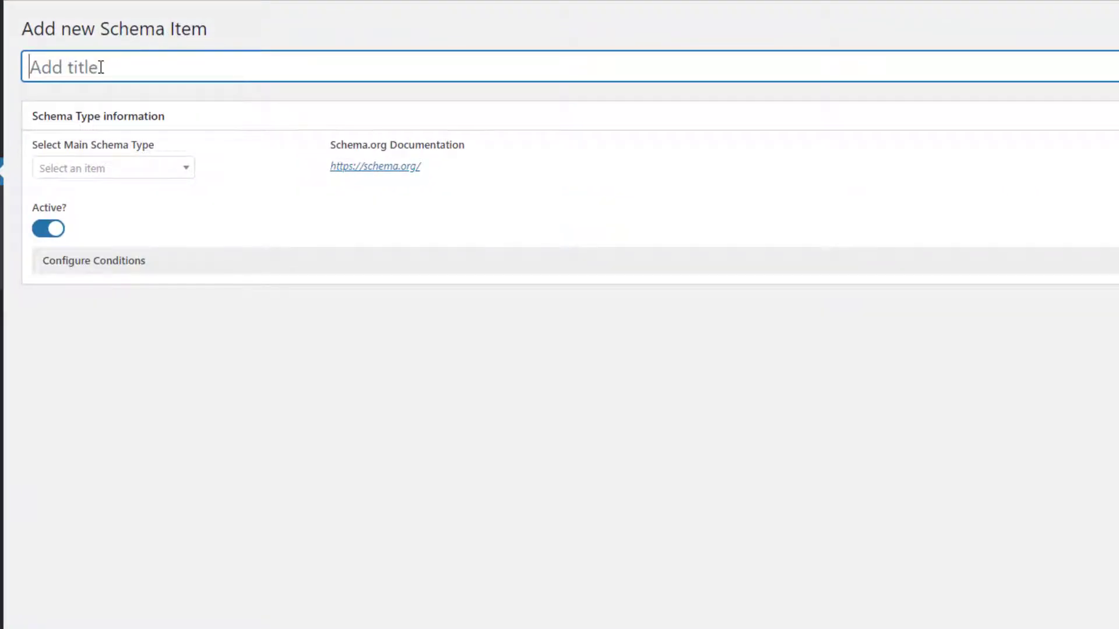
pyautogui.write('OUr Globa')
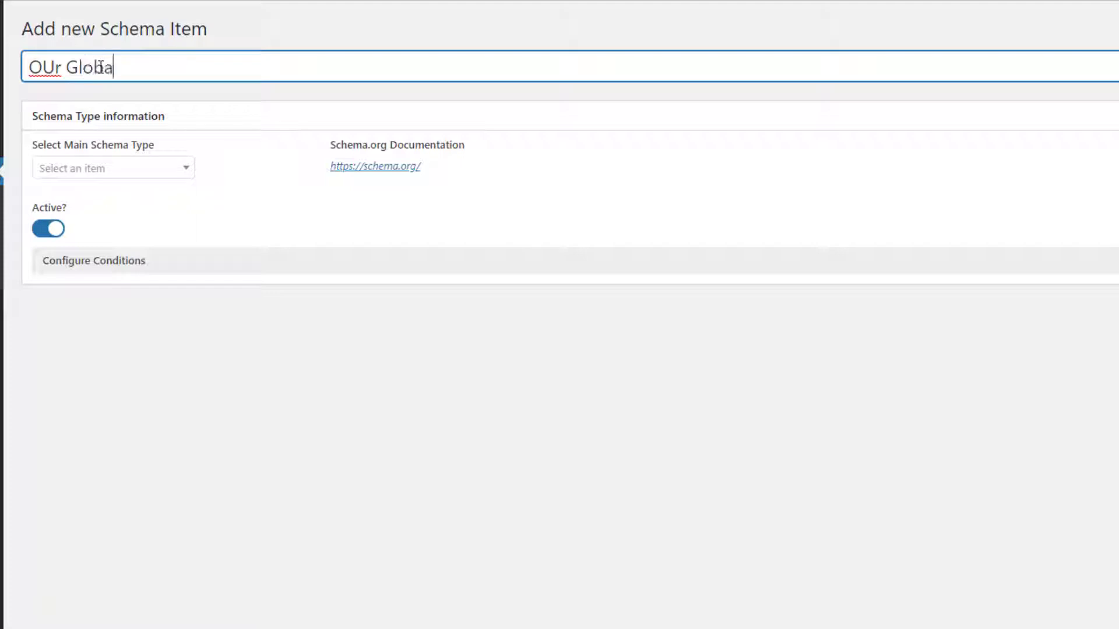
pyautogui.write('l Schema')
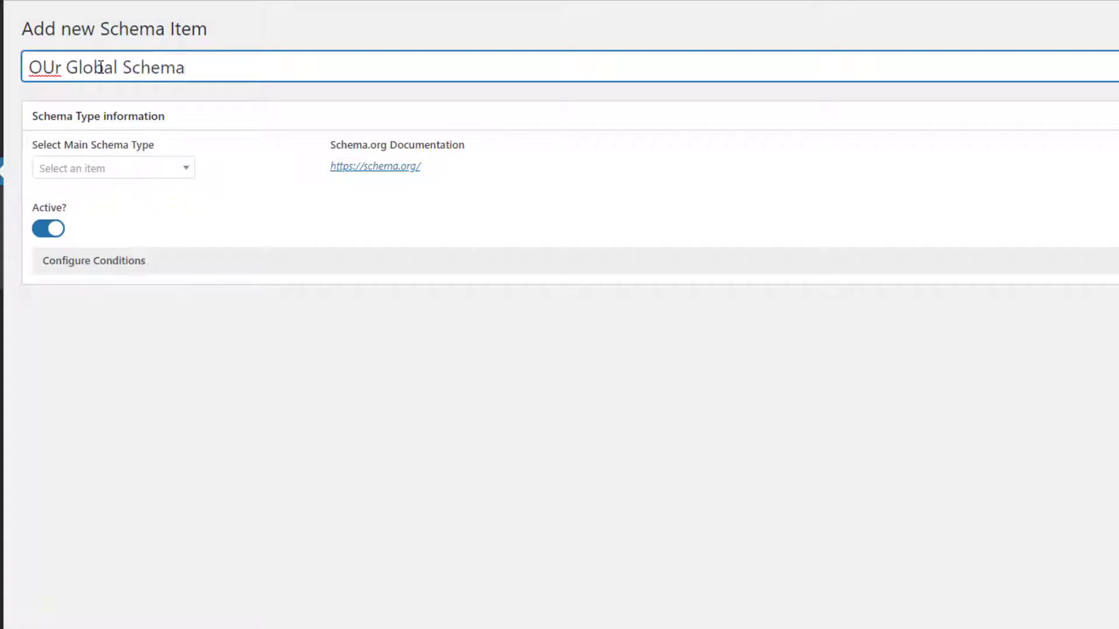
pyautogui.click(56, 67)
pyautogui.press('BackSpace')
pyautogui.write('u')
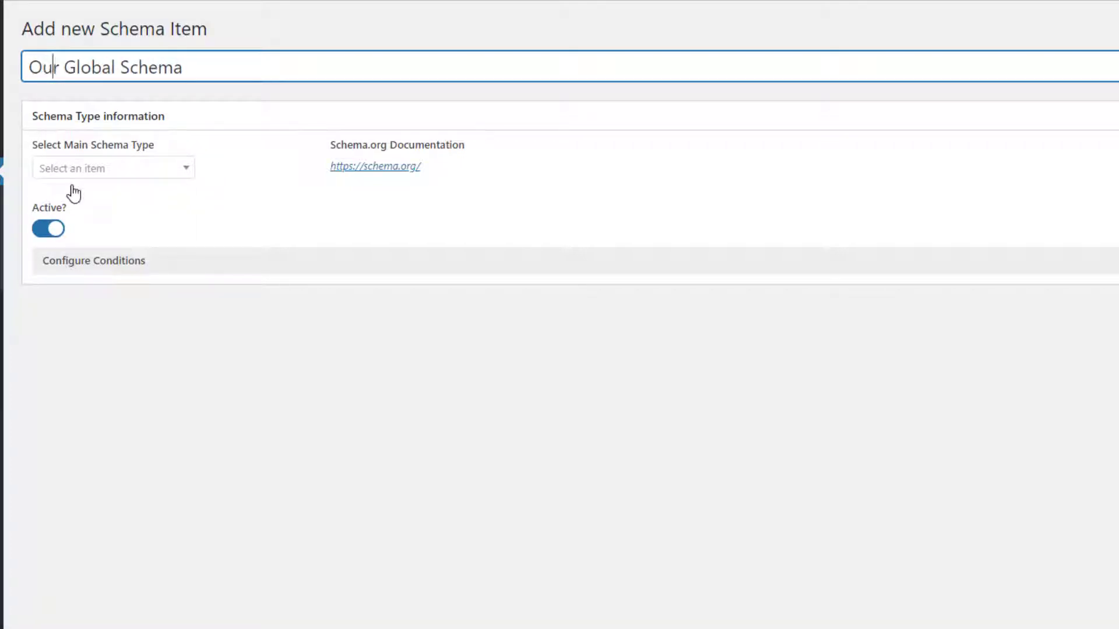
# - Set the main schema type of the new item to Organization
pyautogui.click(120, 163)
pyautogui.write('Orga')
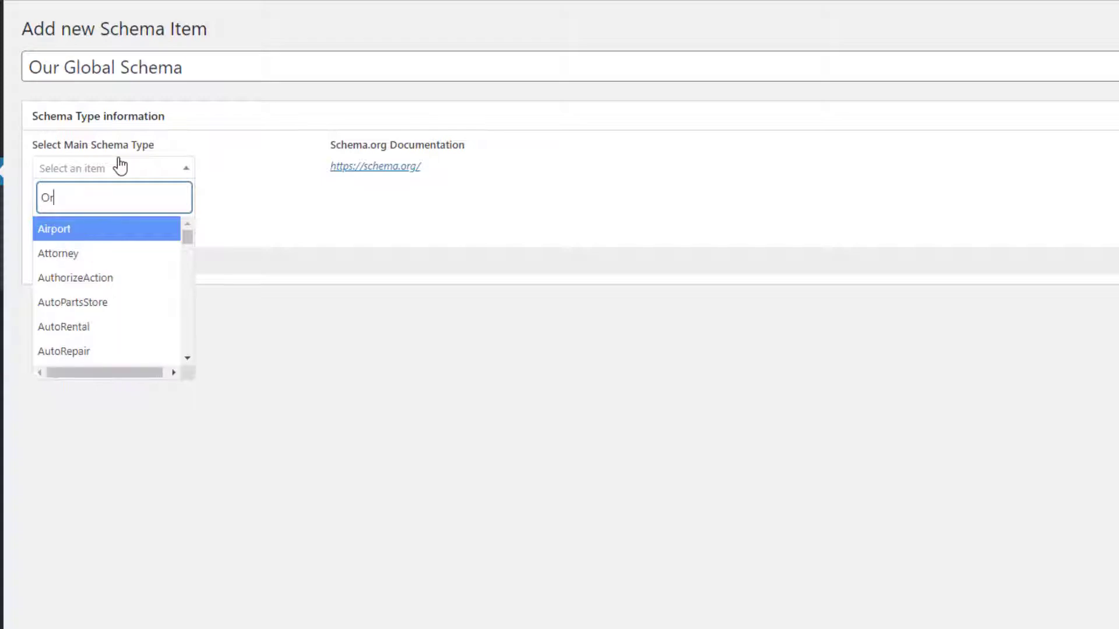
pyautogui.press('Down')
pyautogui.press('Down')
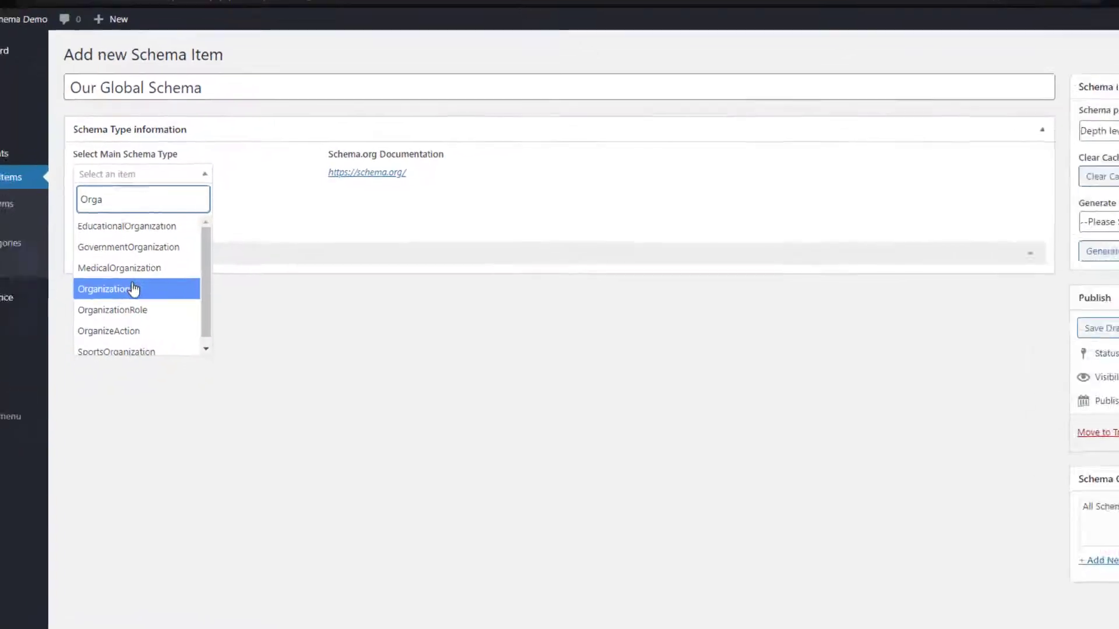
pyautogui.click(94, 302)
# - Look over the linked Schema.org documentation for Organization and return to the schema item being edited
pyautogui.click(379, 179)
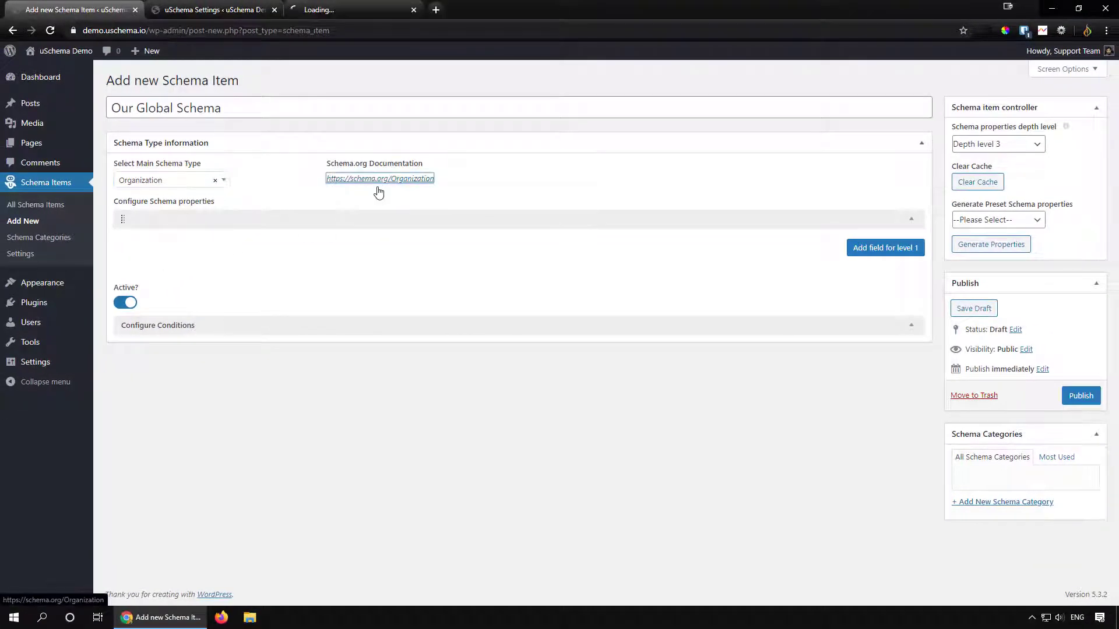
pyautogui.click(368, 5)
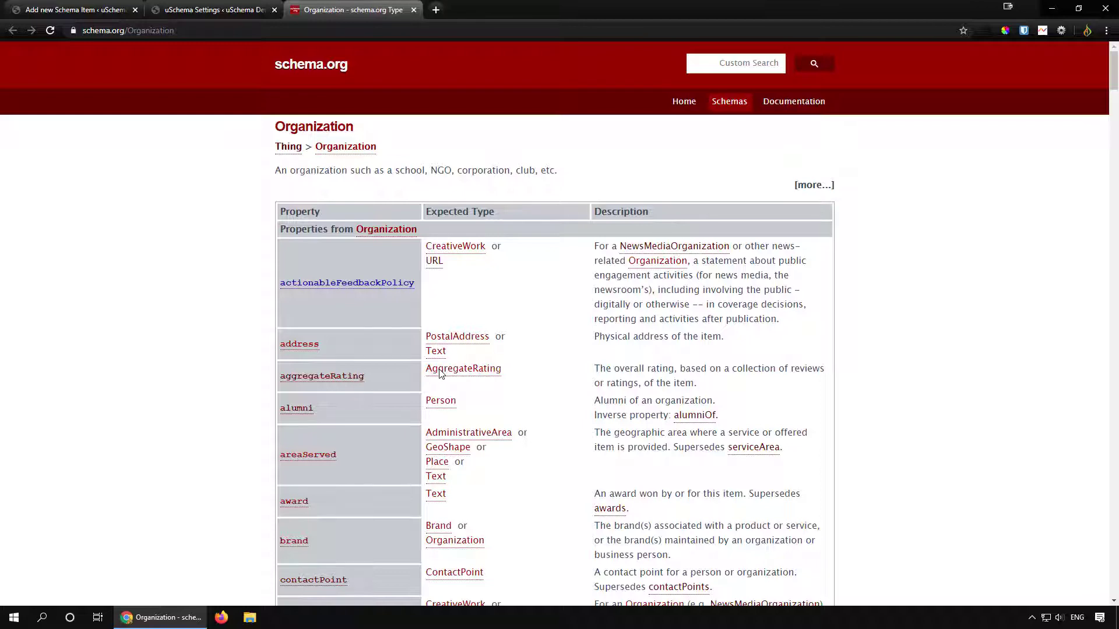
pyautogui.hotkey('ctrl', 'Tab')
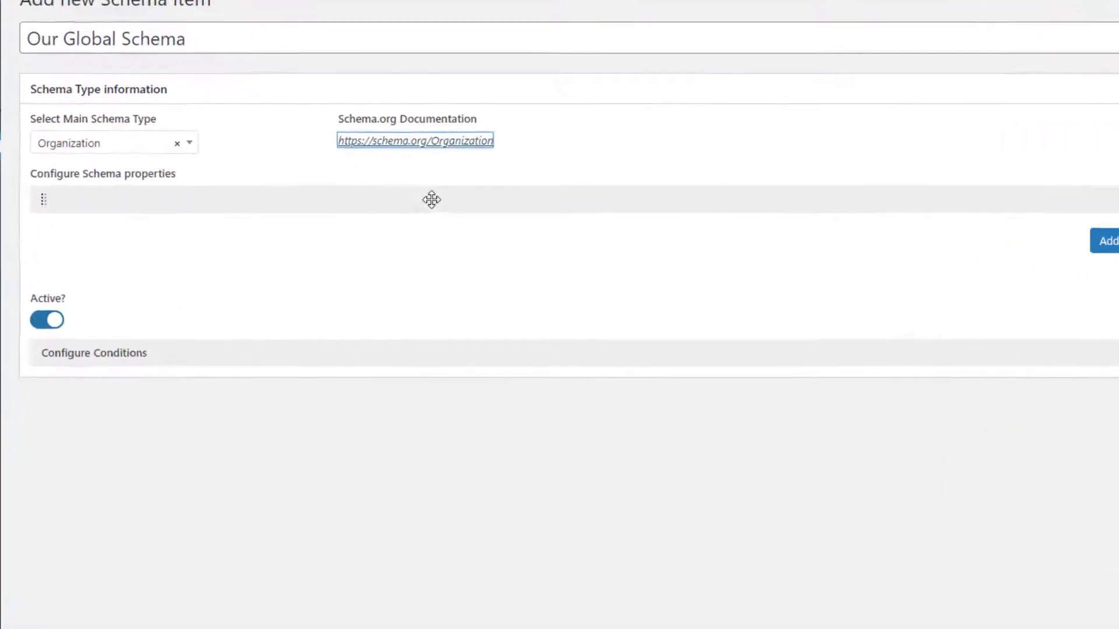
# - Expand the first schema property and set its property ID to name
pyautogui.click(381, 220)
pyautogui.click(138, 259)
pyautogui.write('name')
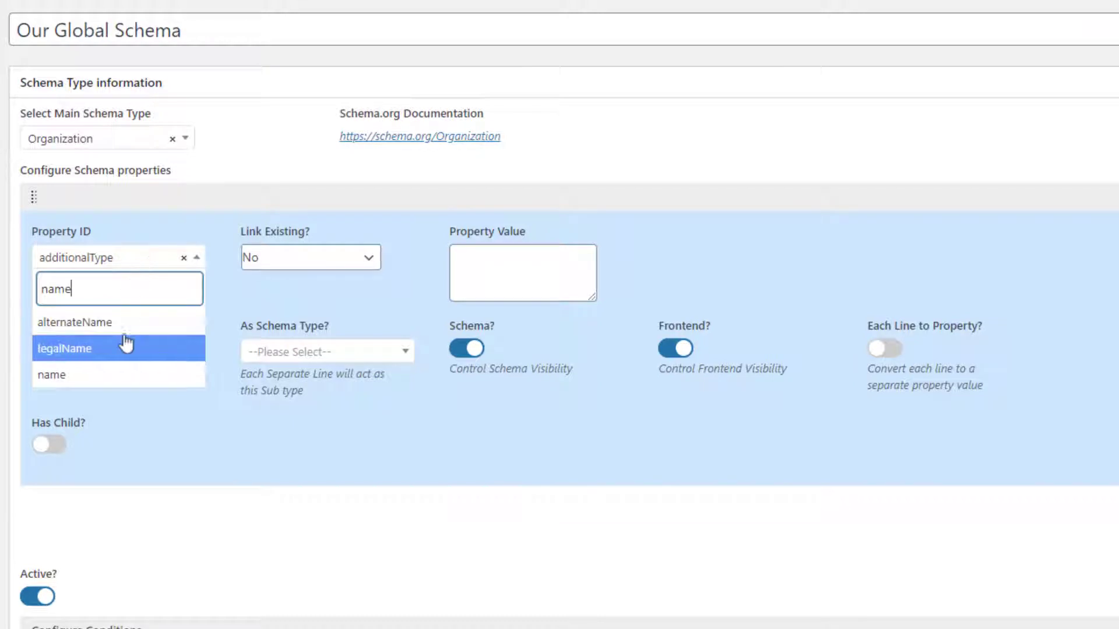
pyautogui.click(120, 378)
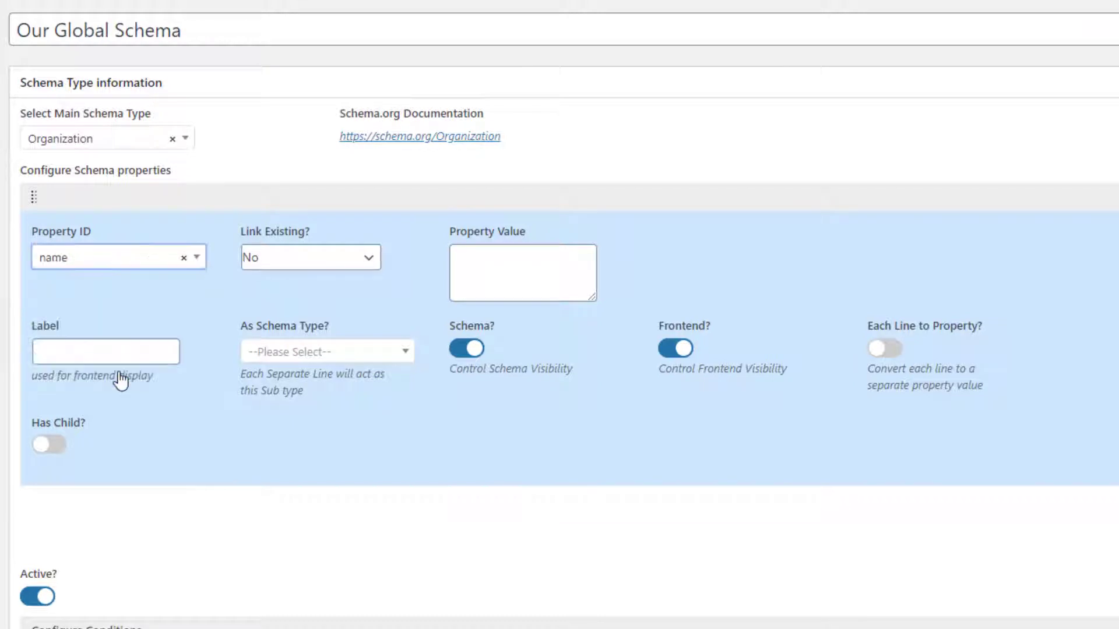
# - Link the name property to the existing Blog Name value
pyautogui.click(490, 270)
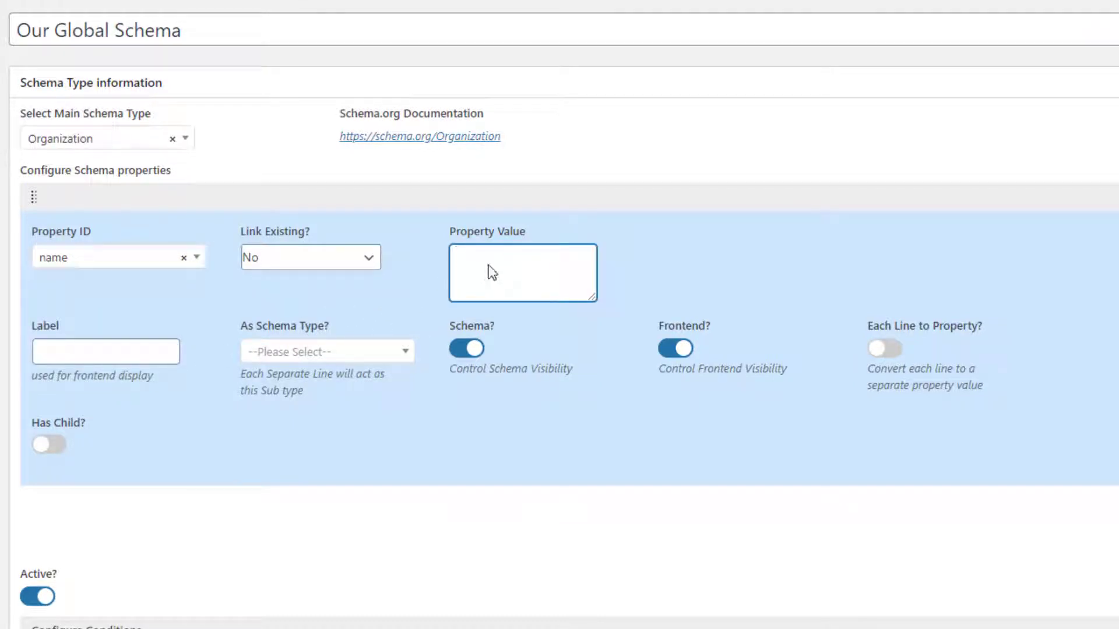
pyautogui.click(331, 262)
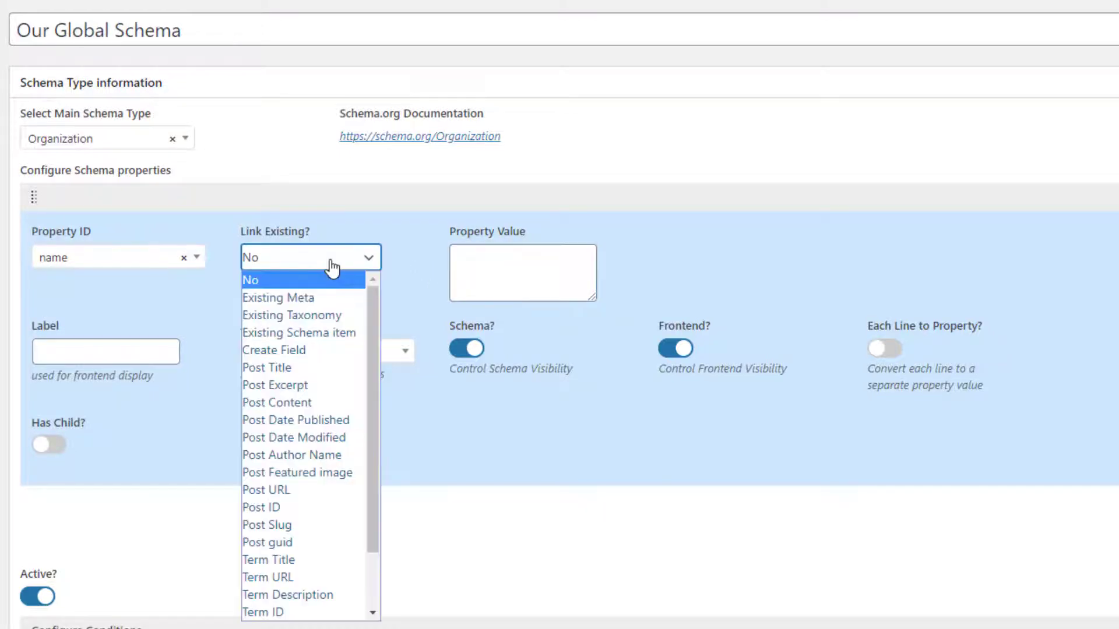
pyautogui.scroll(-2, 310, 434)
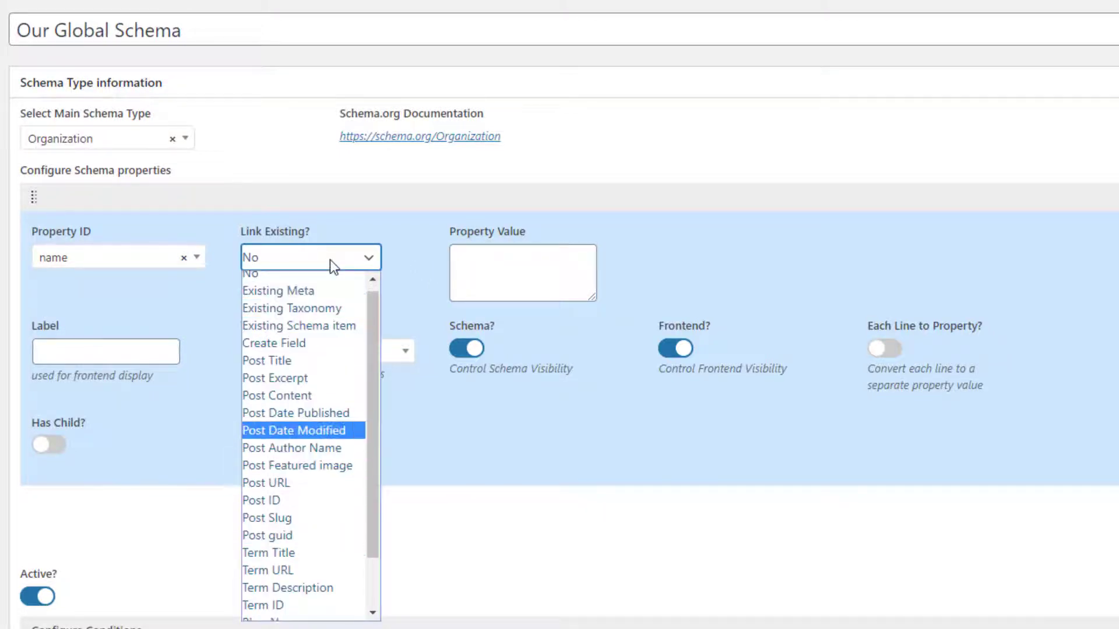
pyautogui.click(306, 266)
pyautogui.click(300, 267)
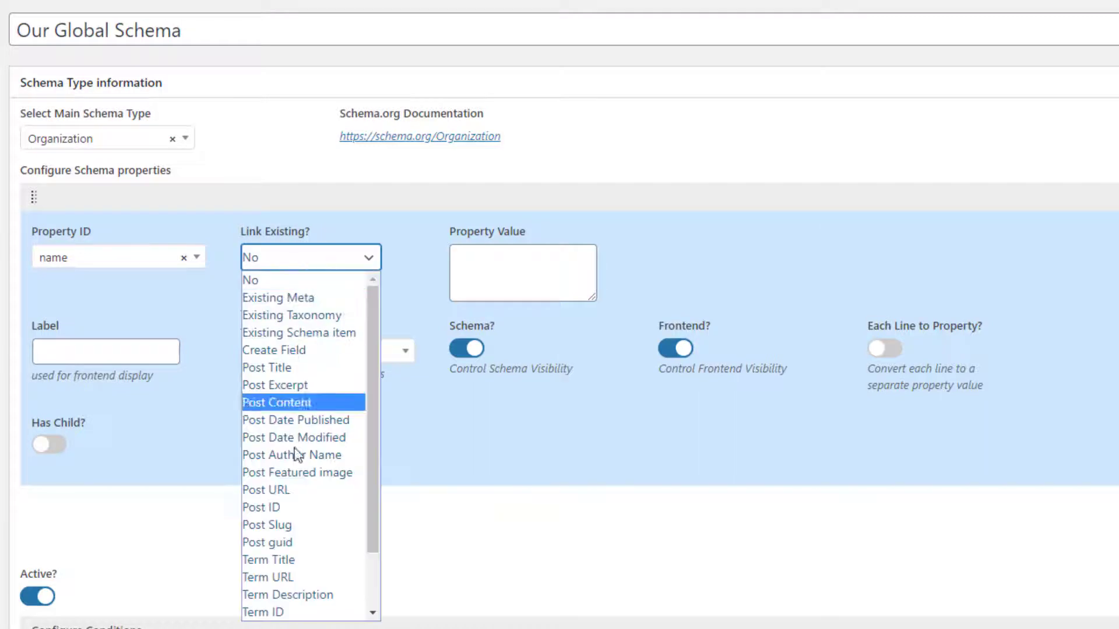
pyautogui.scroll(-2, 291, 559)
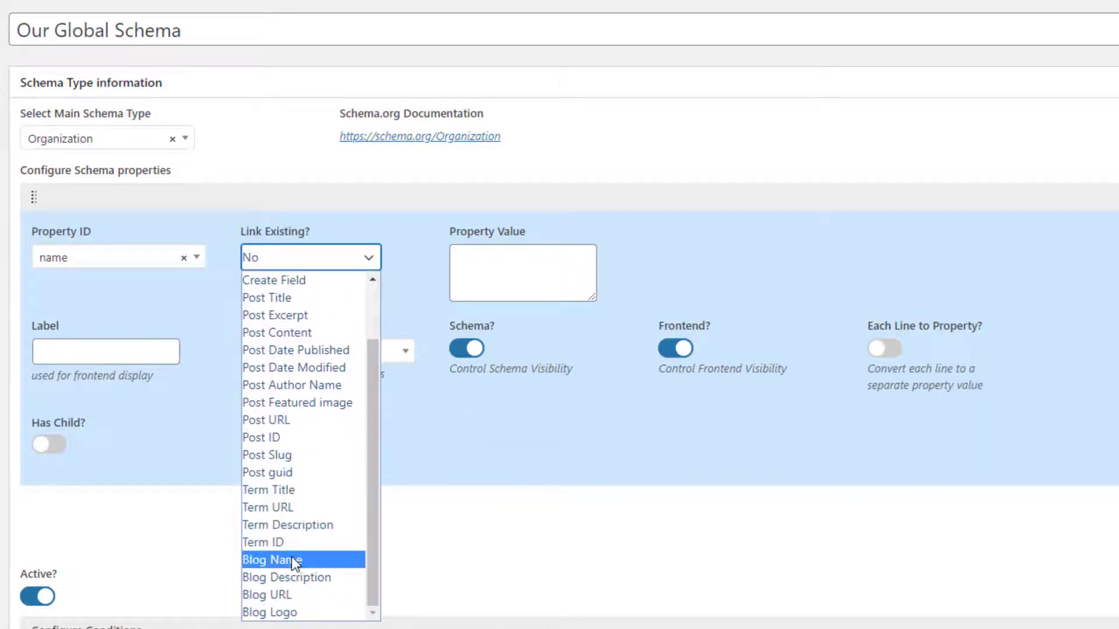
pyautogui.click(291, 559)
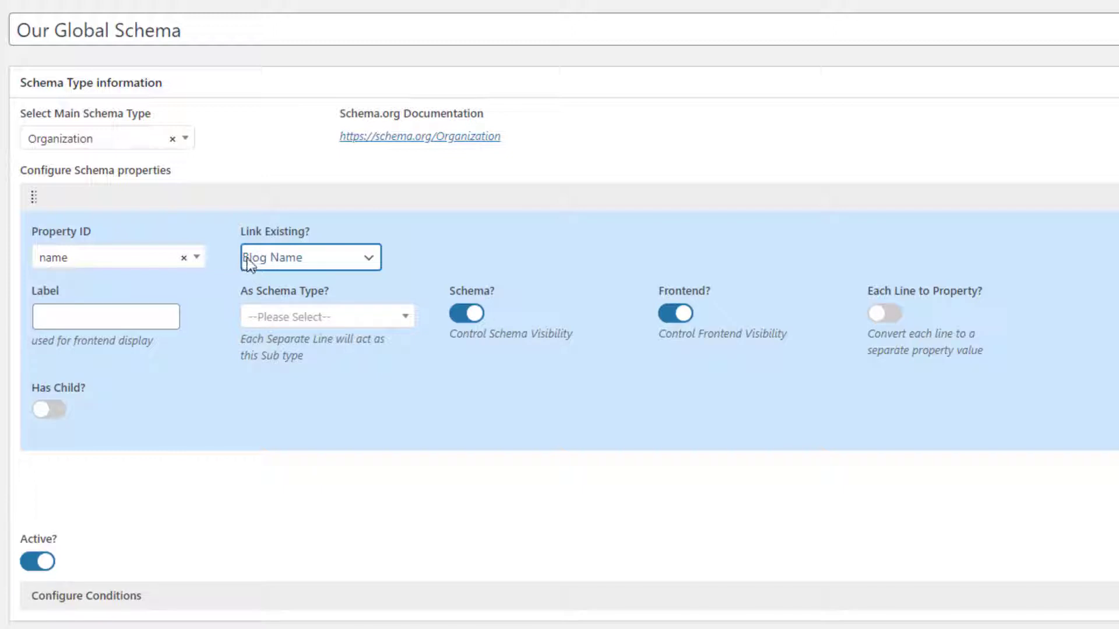
# - Label the name property "Name" and collapse its settings
pyautogui.click(114, 315)
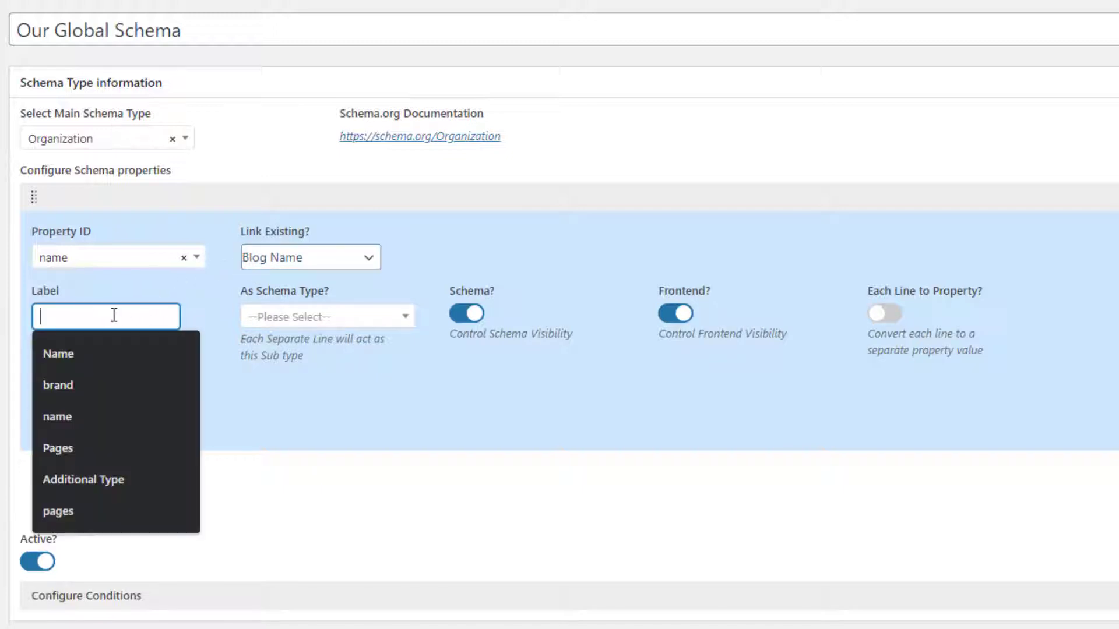
pyautogui.write('Name')
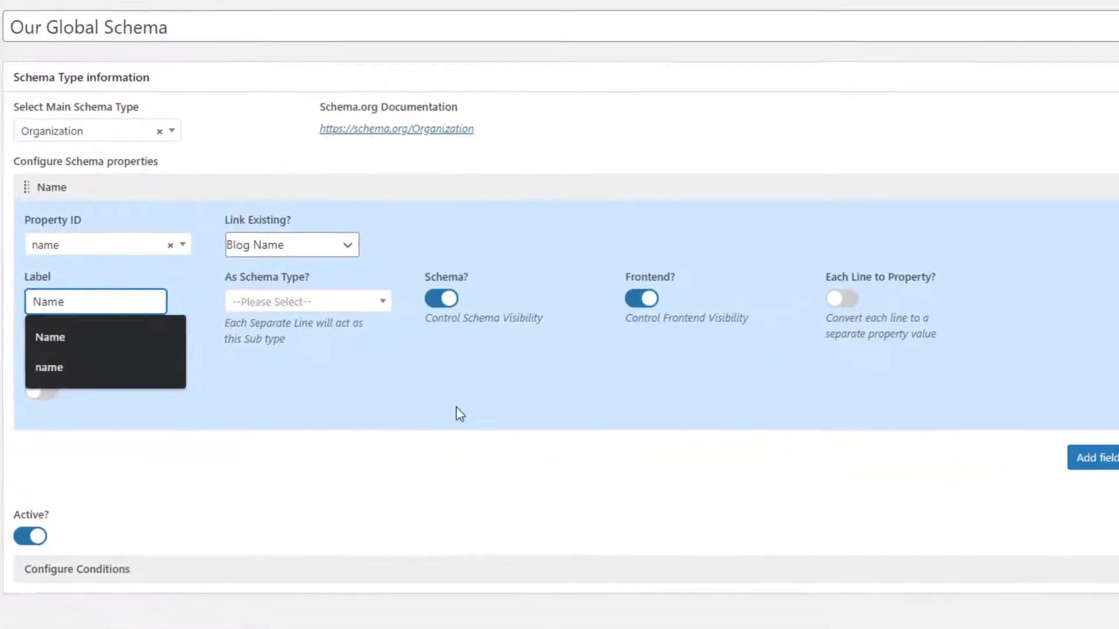
pyautogui.click(633, 382)
pyautogui.click(1055, 182)
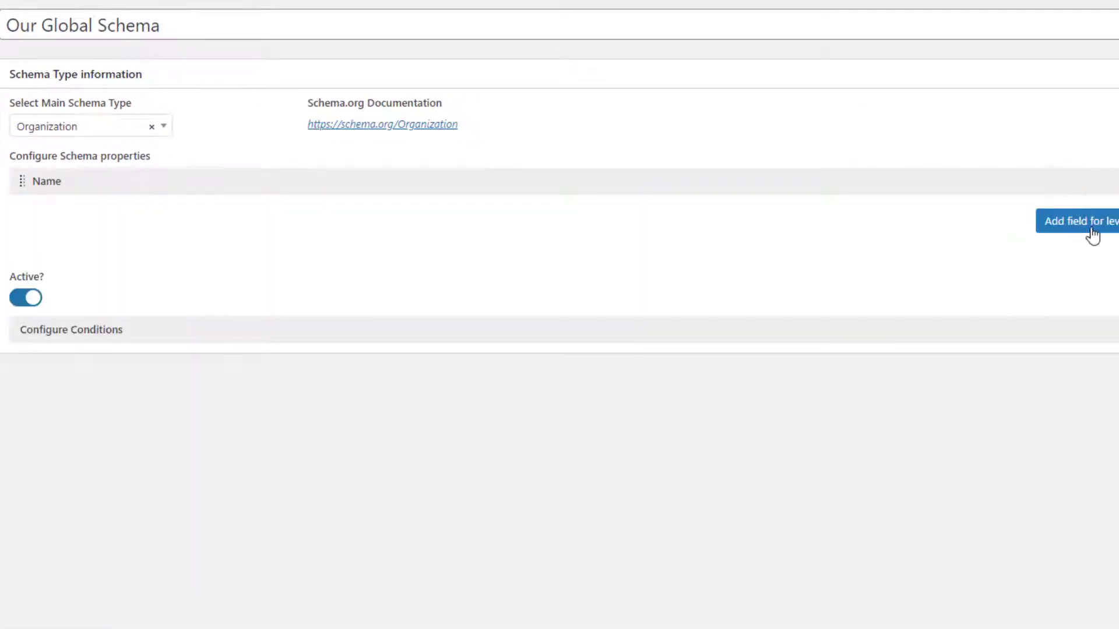
# - Add a second level 1 property field and set its property ID to url
pyautogui.click(275, 213)
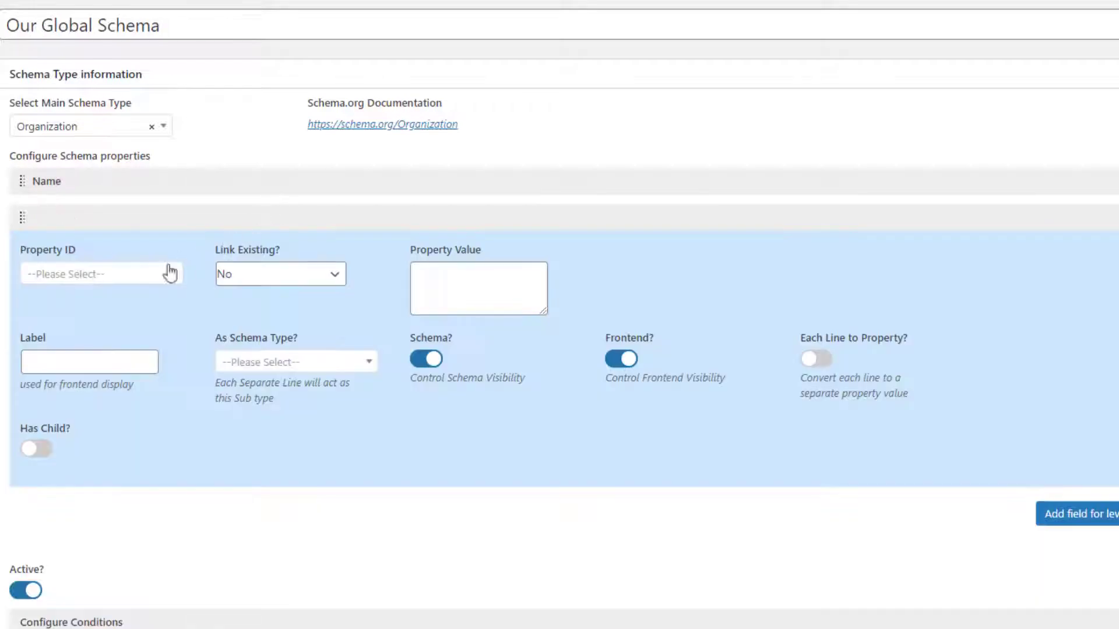
pyautogui.click(138, 278)
pyautogui.write('url')
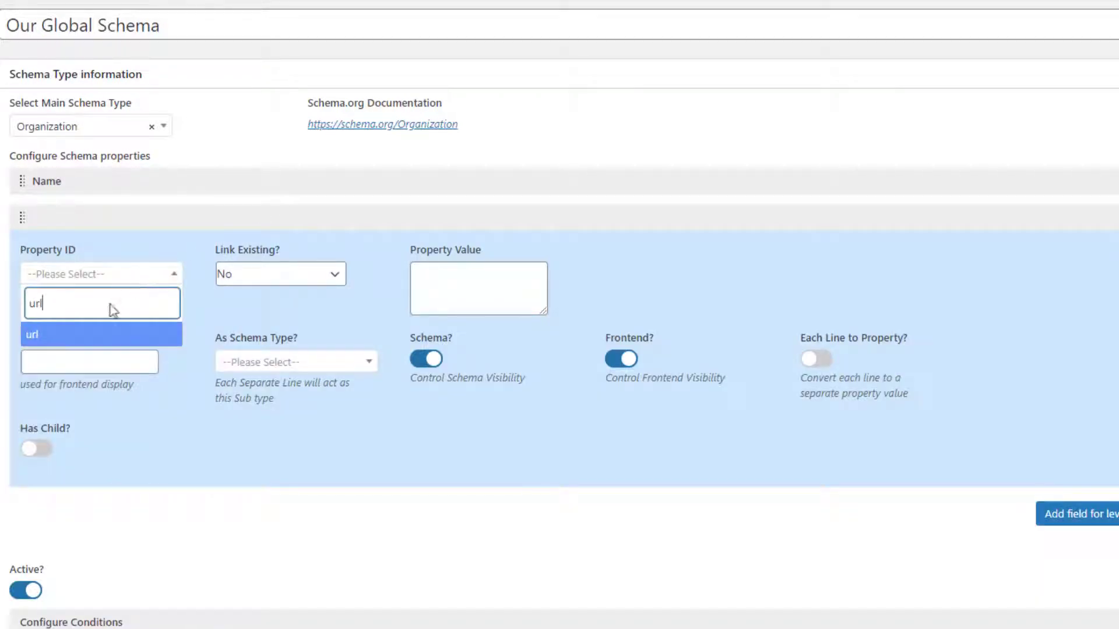
pyautogui.click(87, 335)
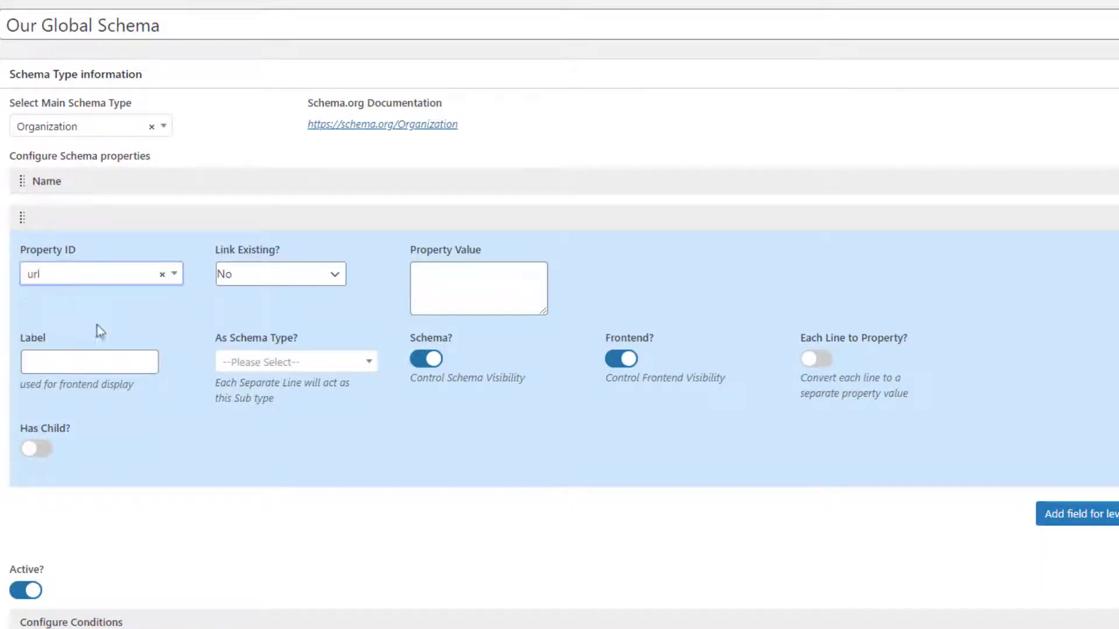
# - Link the url property to the existing Blog URL value, label it "URL" and collapse it
pyautogui.click(261, 285)
pyautogui.scroll(-2, 262, 300)
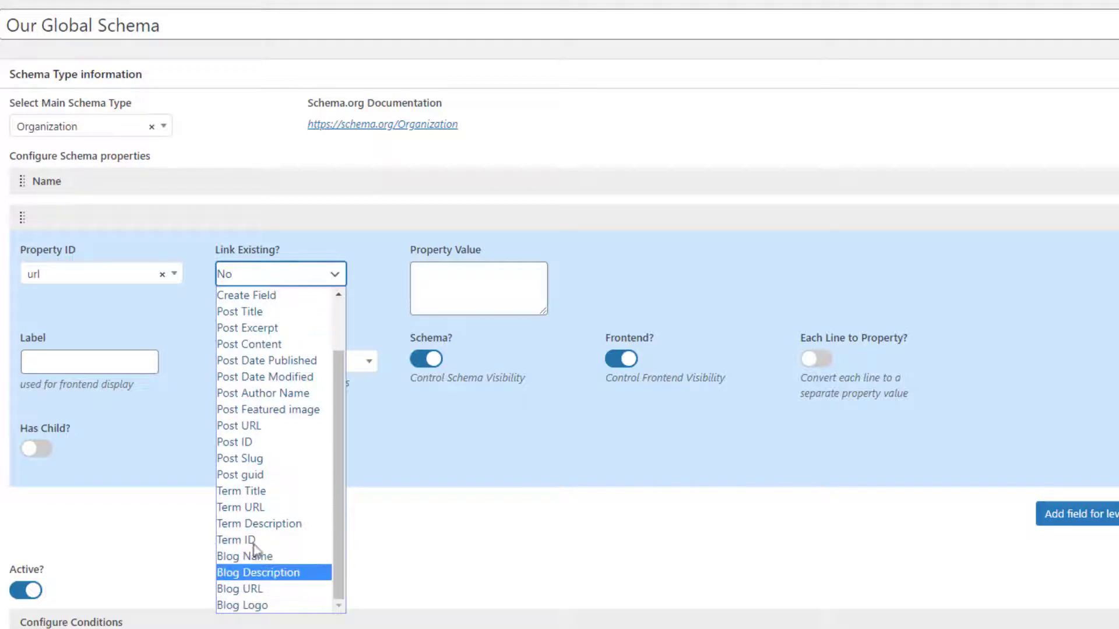
pyautogui.click(255, 590)
pyautogui.click(99, 329)
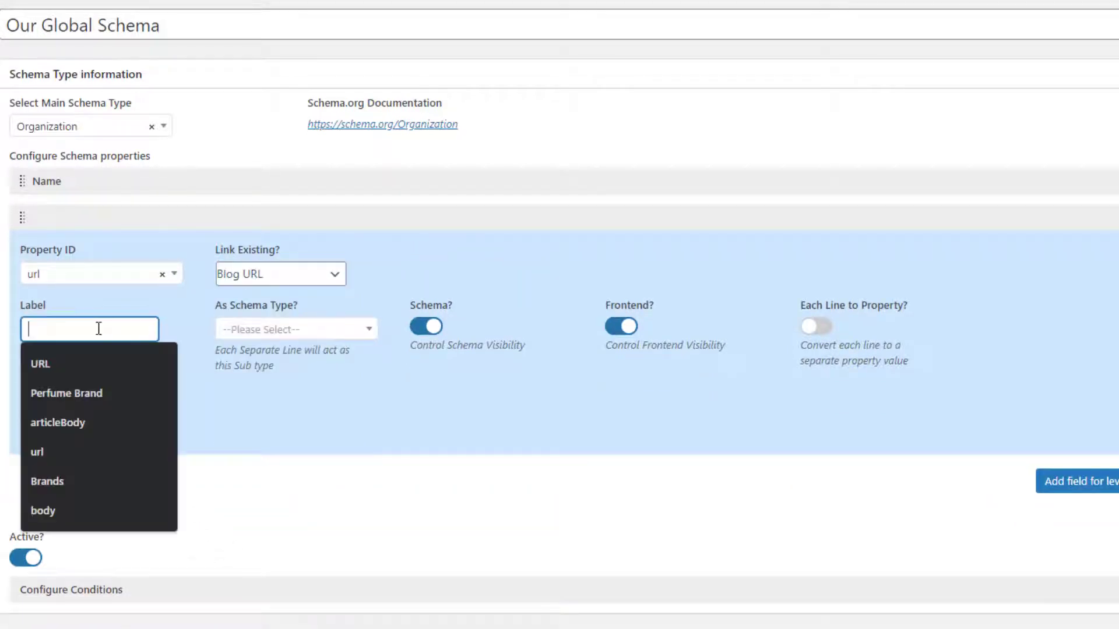
pyautogui.write('URL')
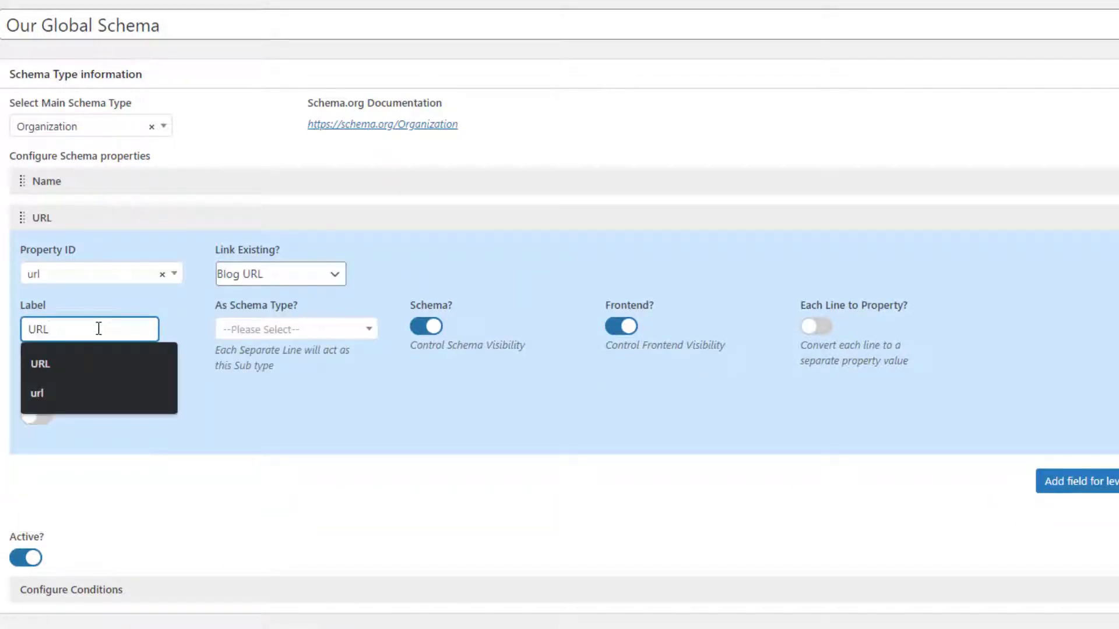
pyautogui.click(527, 224)
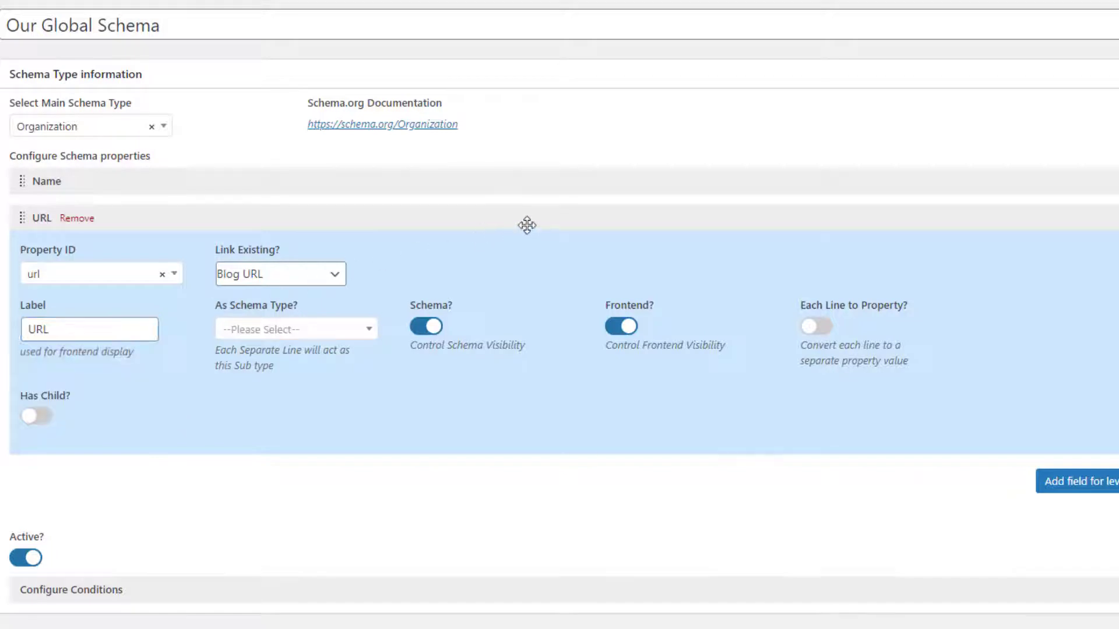
pyautogui.click(1087, 220)
# - Add a third level 1 property field and open its list of property IDs
pyautogui.click(1078, 257)
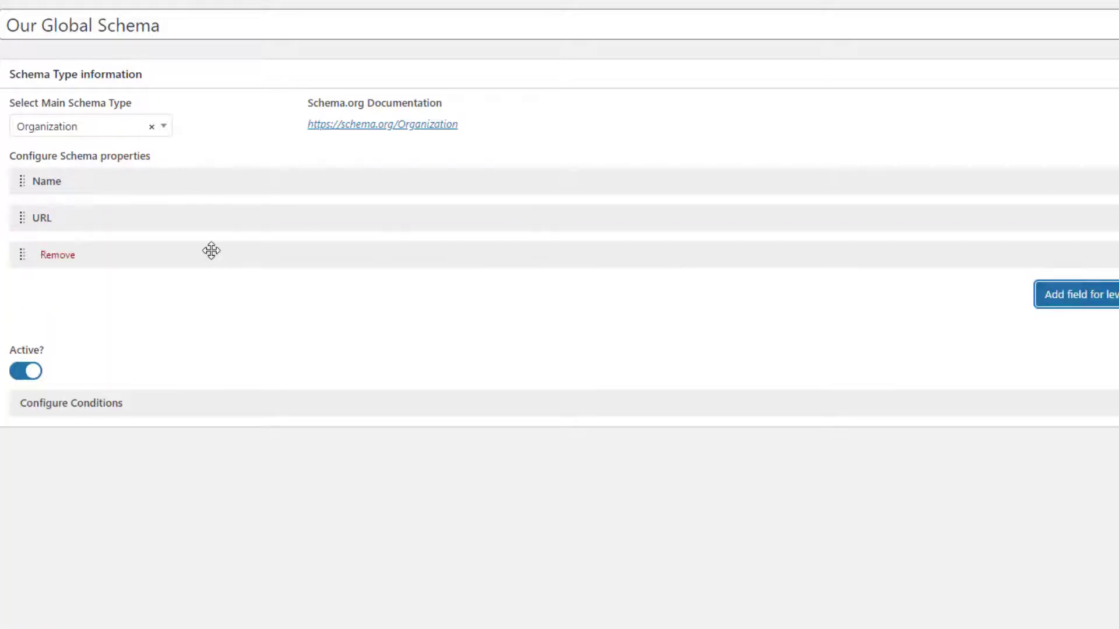
pyautogui.click(181, 260)
pyautogui.click(138, 310)
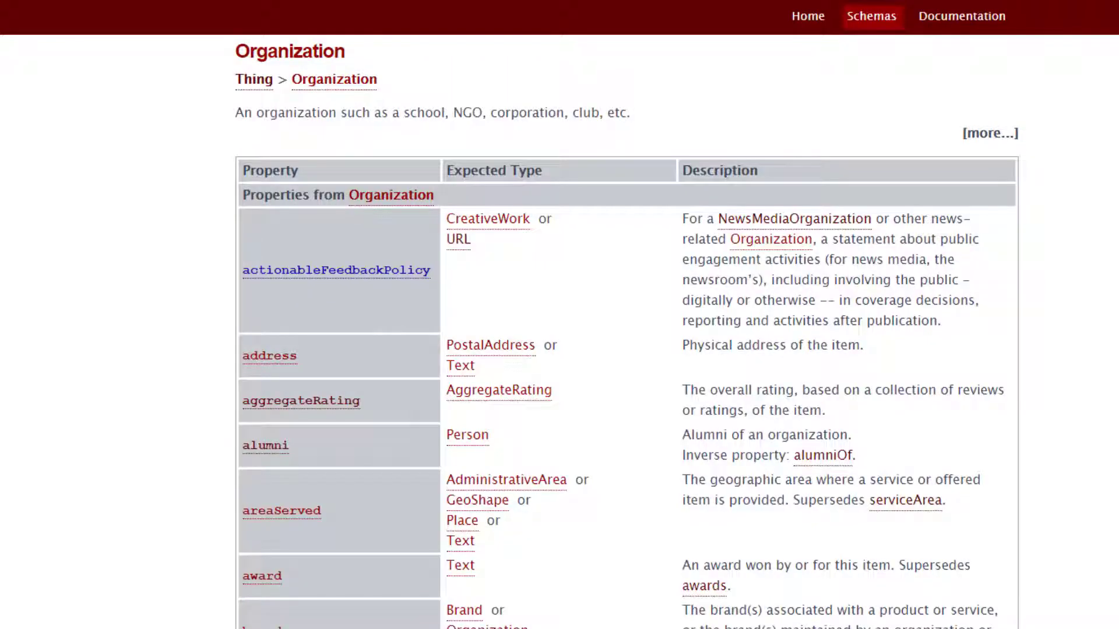
# - Find the "slogan" property in the Schema.org Organization documentation
pyautogui.scroll(-20, 560, 315)
pyautogui.write('slo')
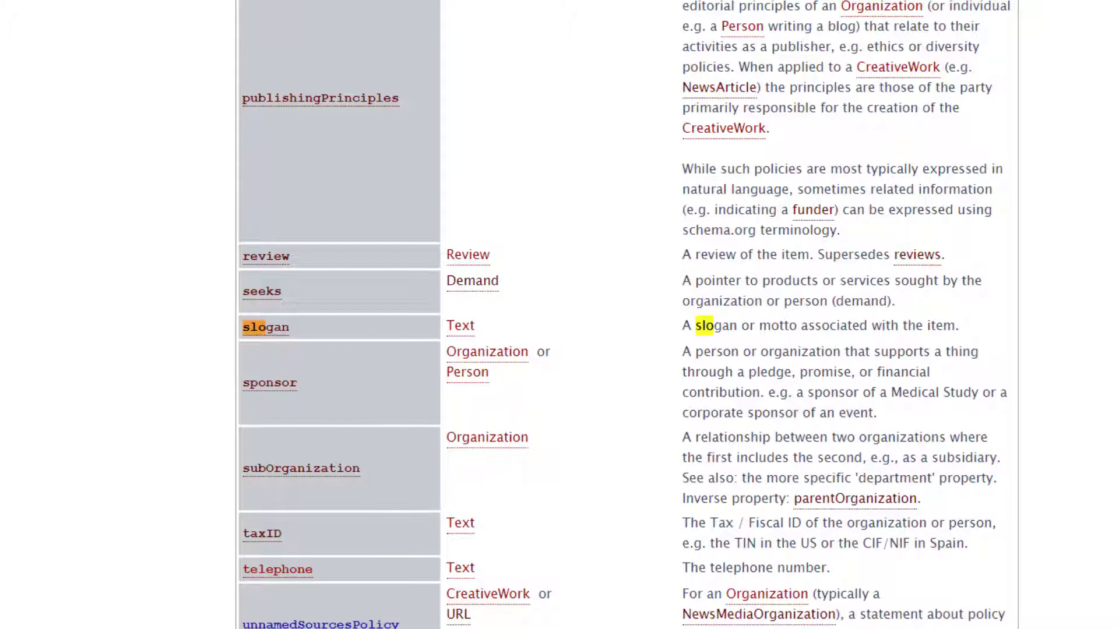
pyautogui.write('gan')
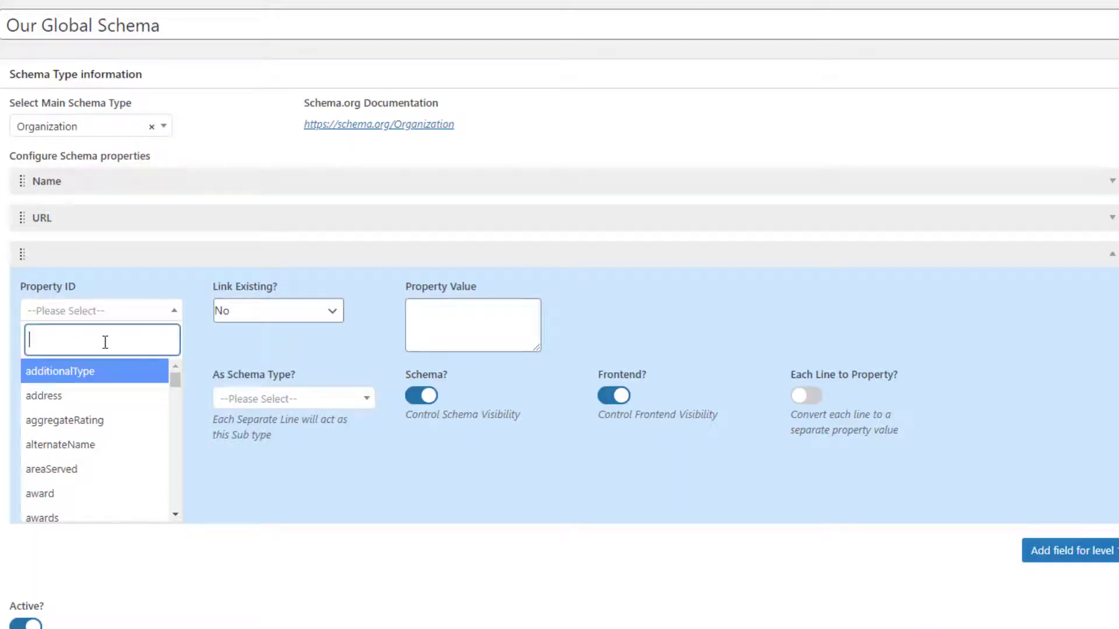
# - Set the third field's property ID to slogan and link it to the existing Blog Description value
pyautogui.write('slog')
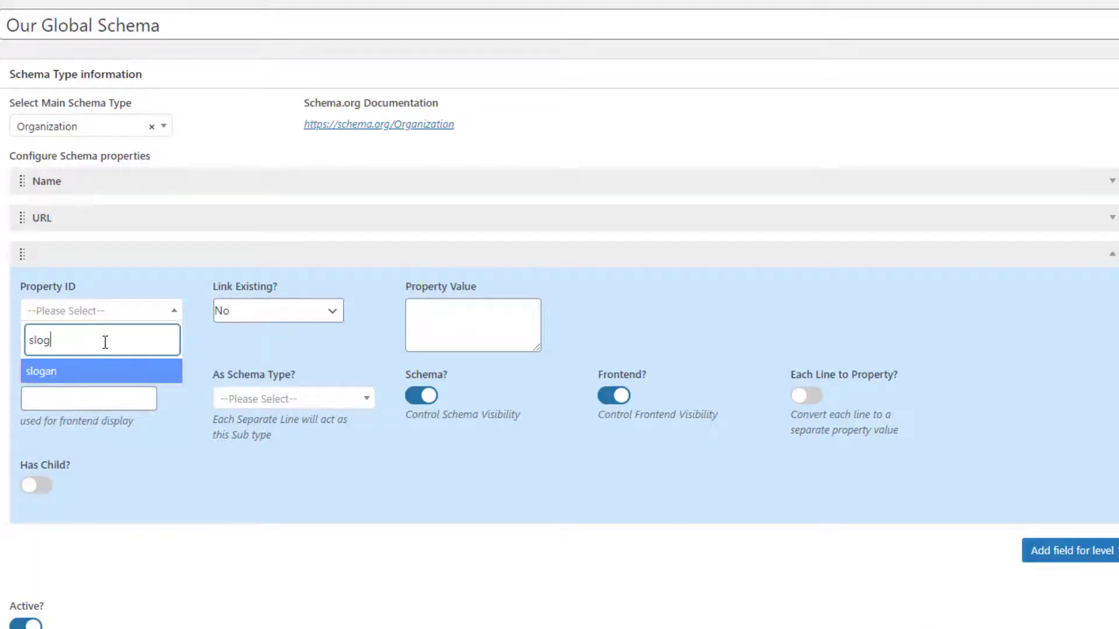
pyautogui.click(87, 371)
pyautogui.click(265, 316)
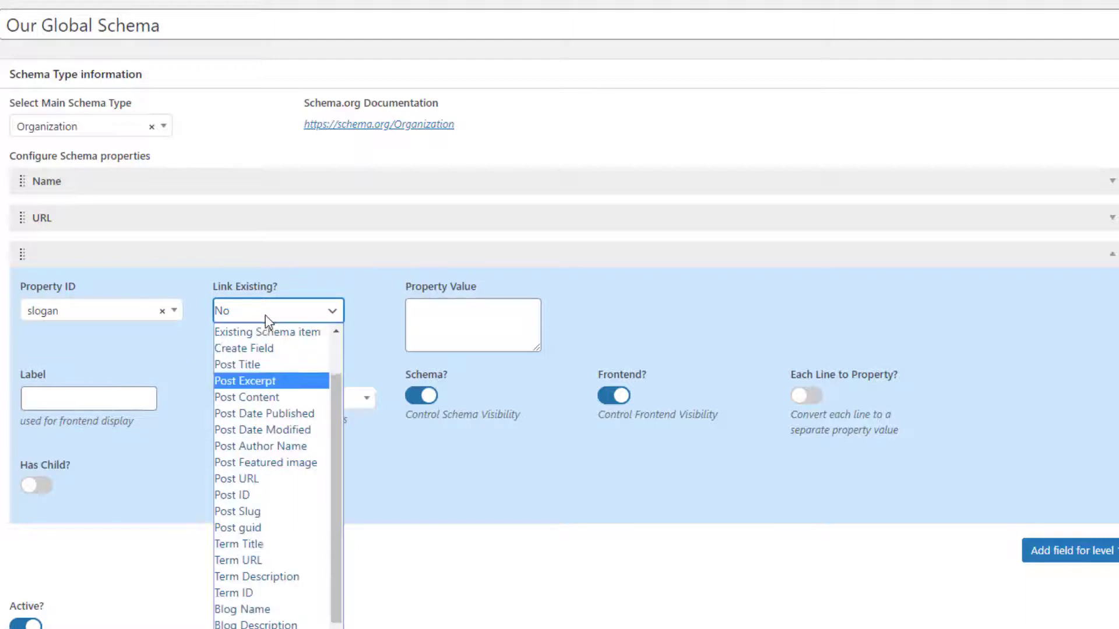
pyautogui.scroll(-1, 265, 316)
pyautogui.click(274, 609)
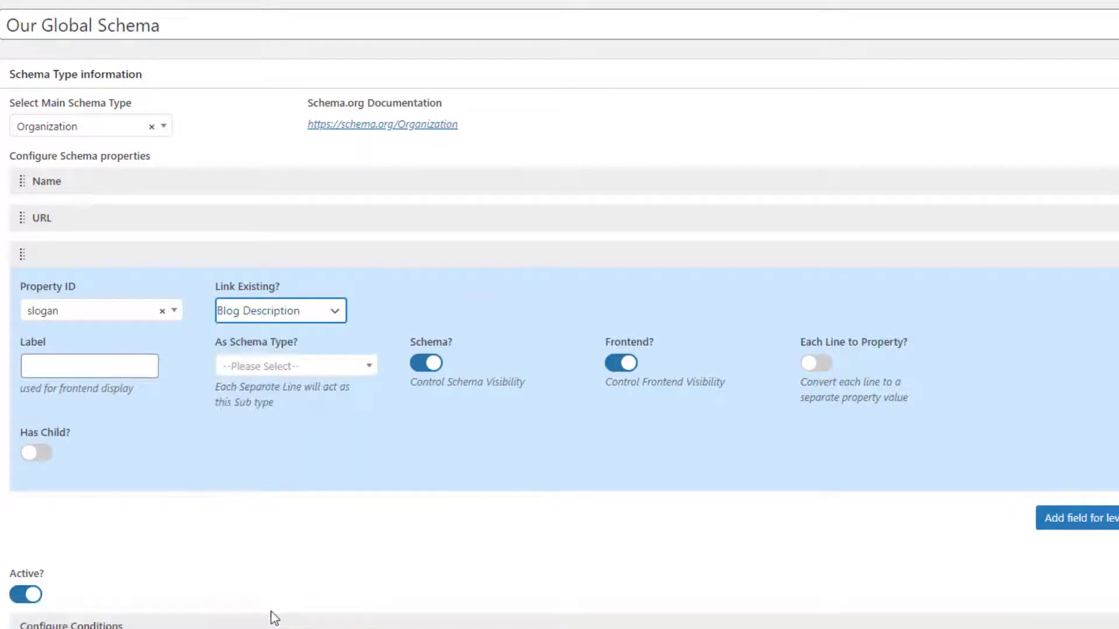
# - Label the slogan property "Desc" and collapse it
pyautogui.click(77, 370)
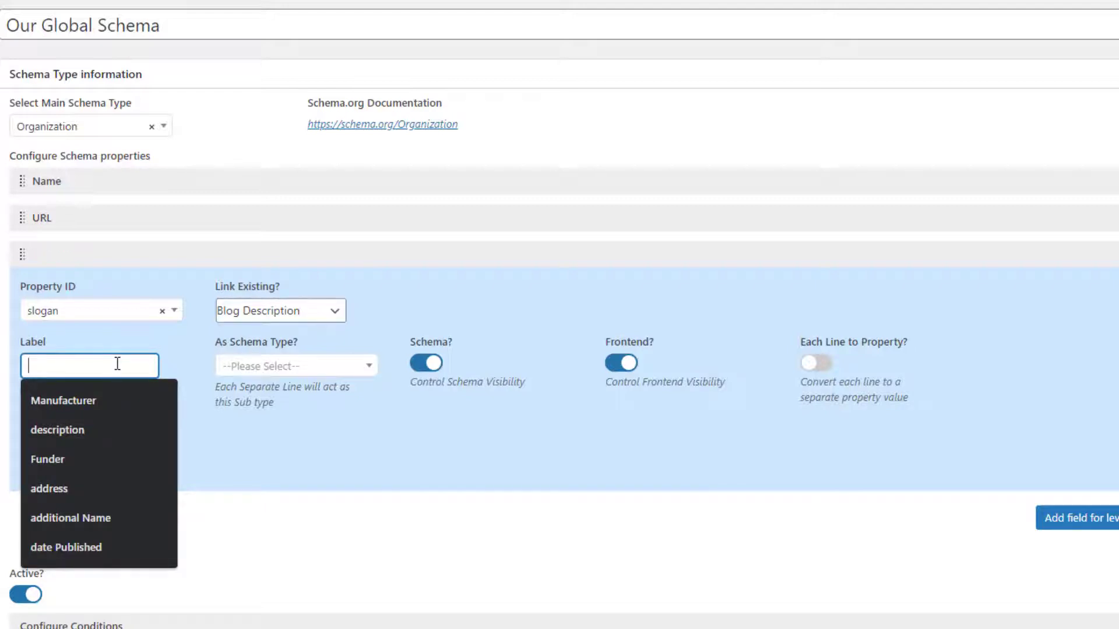
pyautogui.write('Des')
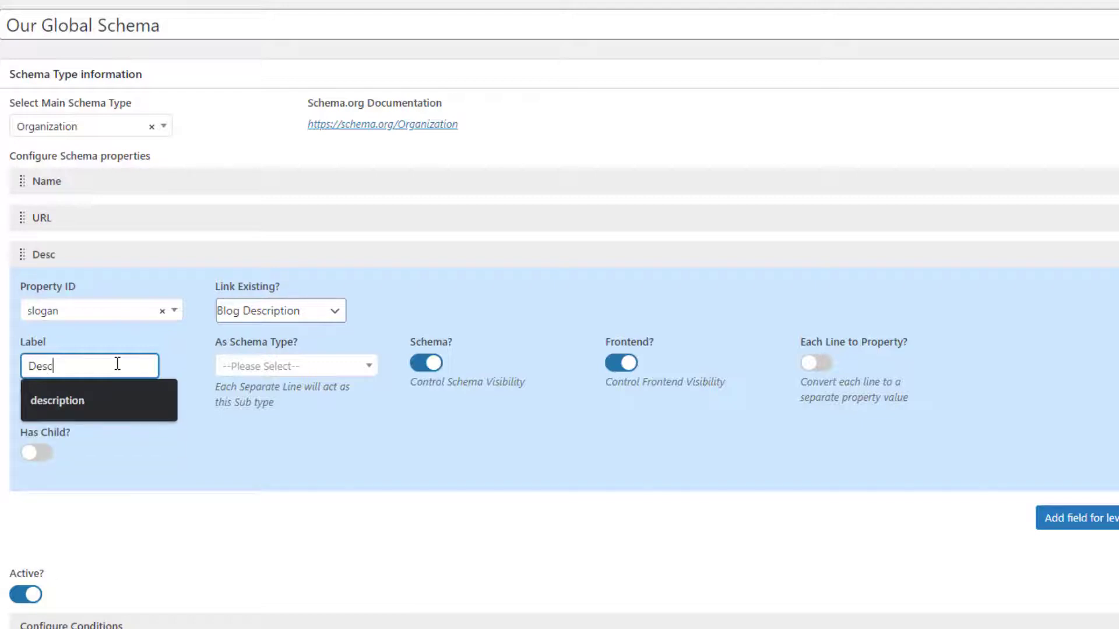
pyautogui.write('c')
pyautogui.click(438, 251)
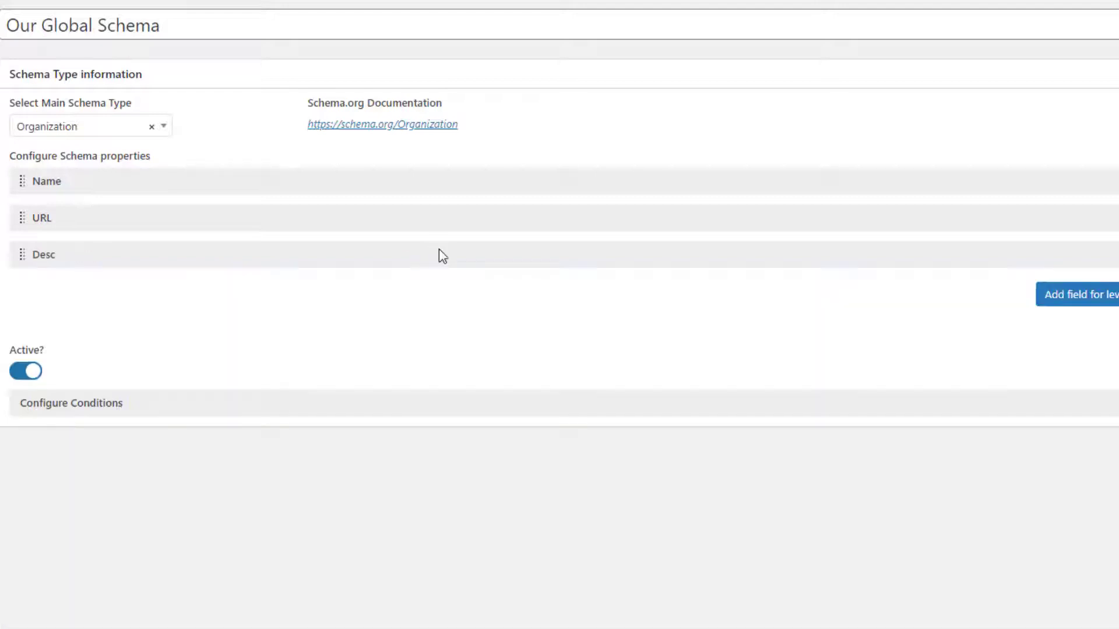
# - Reopen the third property, change its label to "Slogan" and collapse it
pyautogui.click(704, 252)
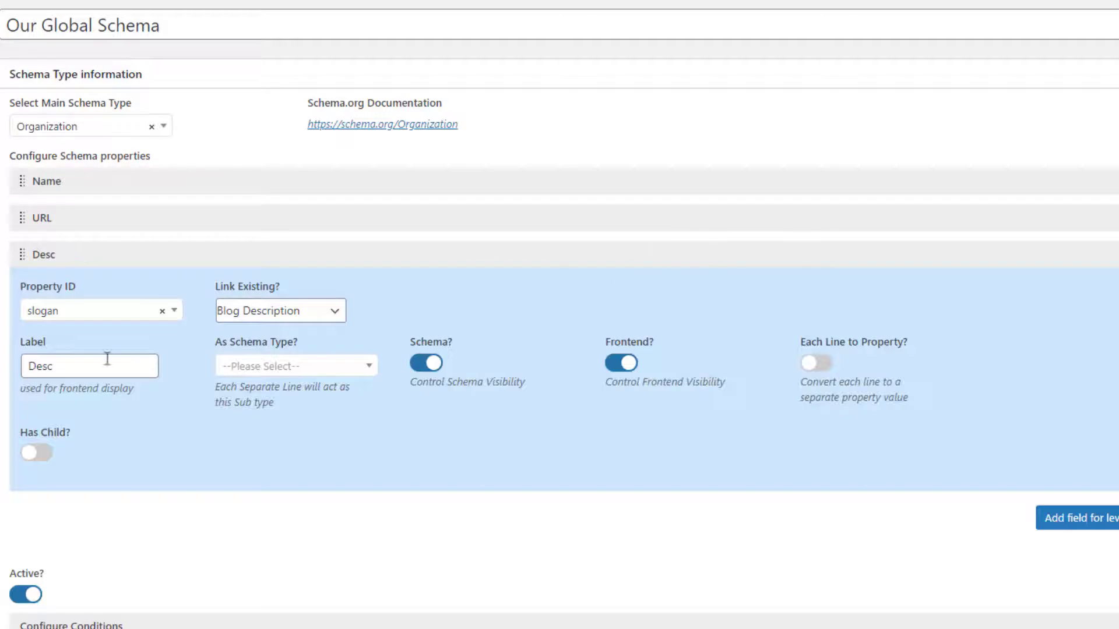
pyautogui.moveTo(108, 362); pyautogui.dragTo(14, 367)
pyautogui.write('Slogan')
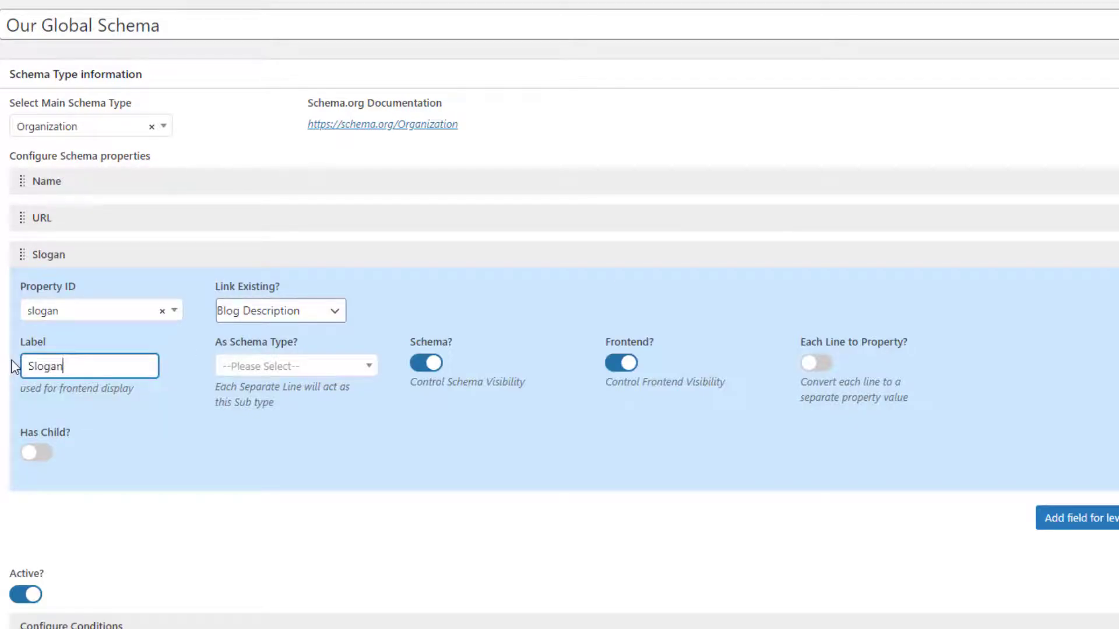
pyautogui.click(165, 253)
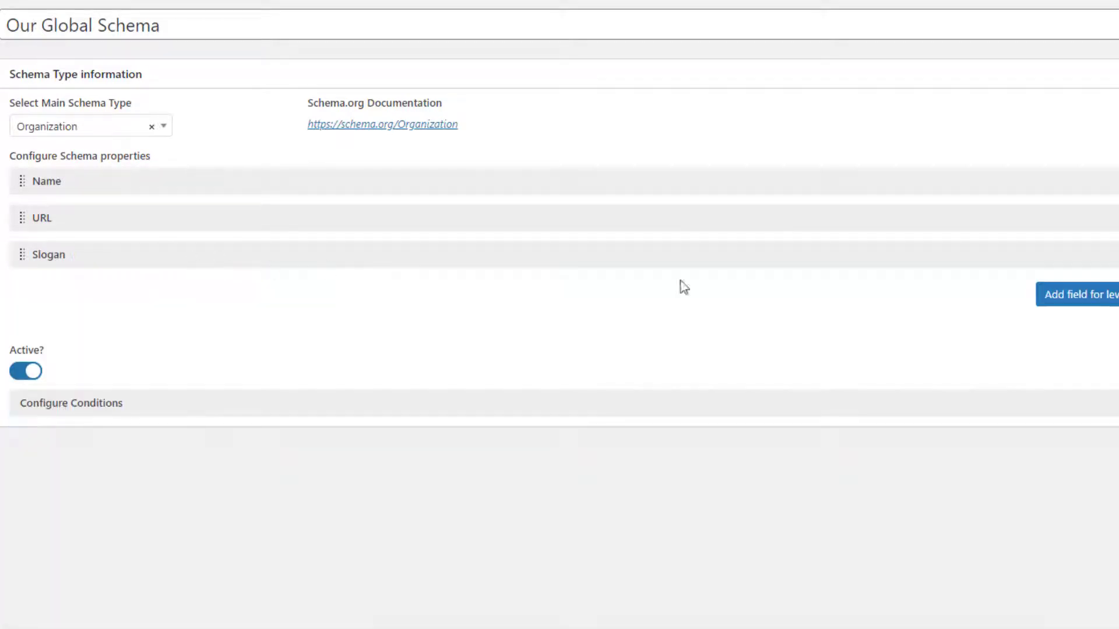
# - Add a fourth level 1 property field and set its property ID to description
pyautogui.click(1091, 307)
pyautogui.click(125, 297)
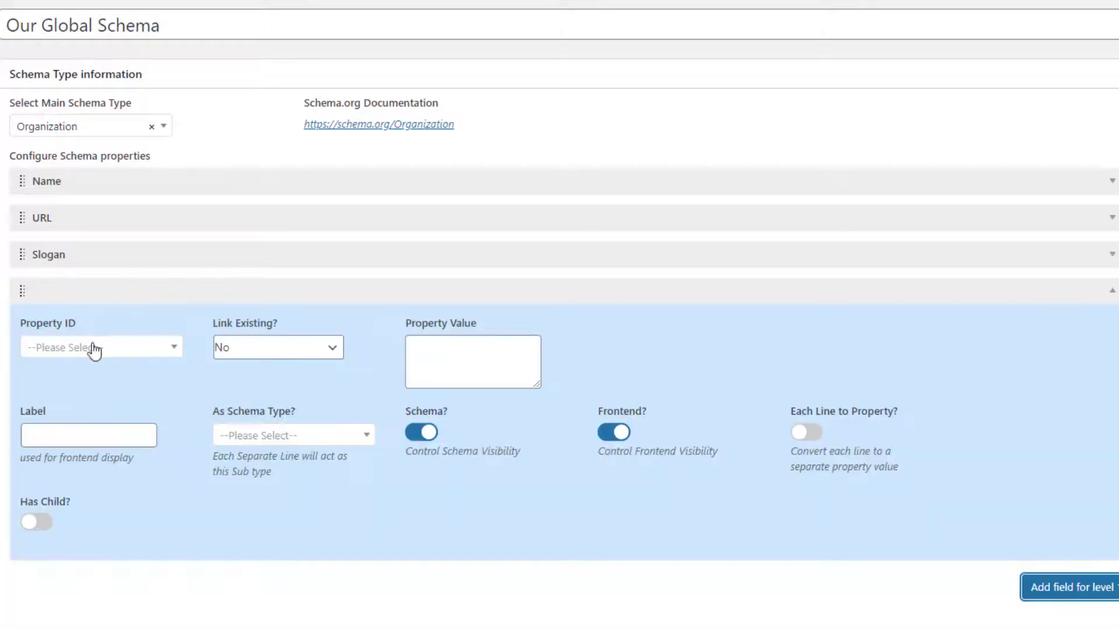
pyautogui.click(93, 349)
pyautogui.write('desc')
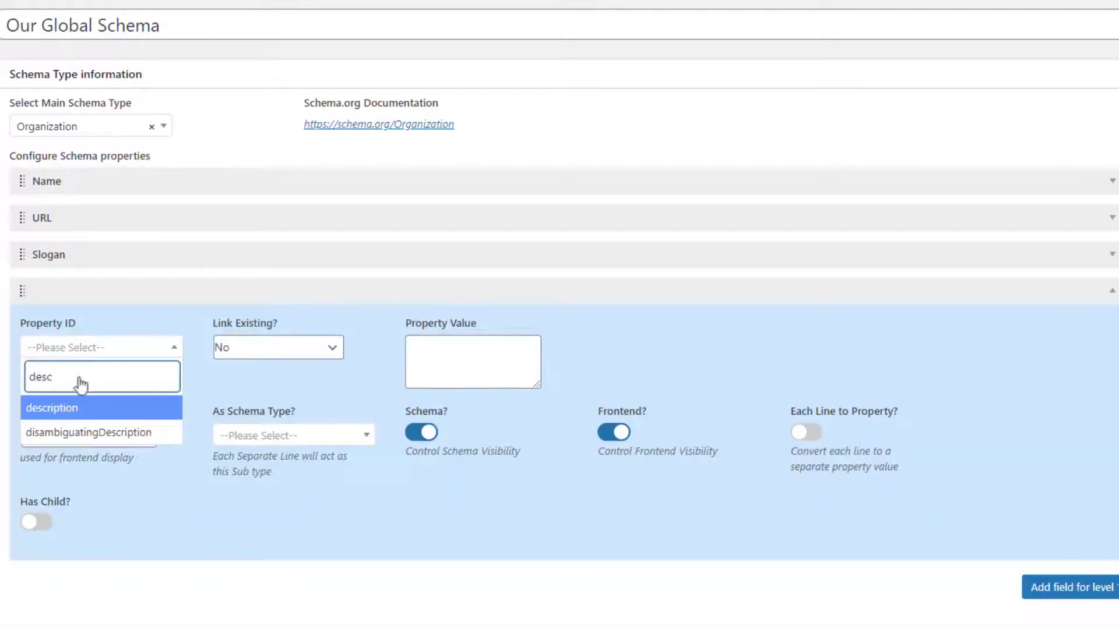
pyautogui.click(71, 408)
# - Give the description property the value "Lorem ....", label it "Desc" and collapse it
pyautogui.click(239, 348)
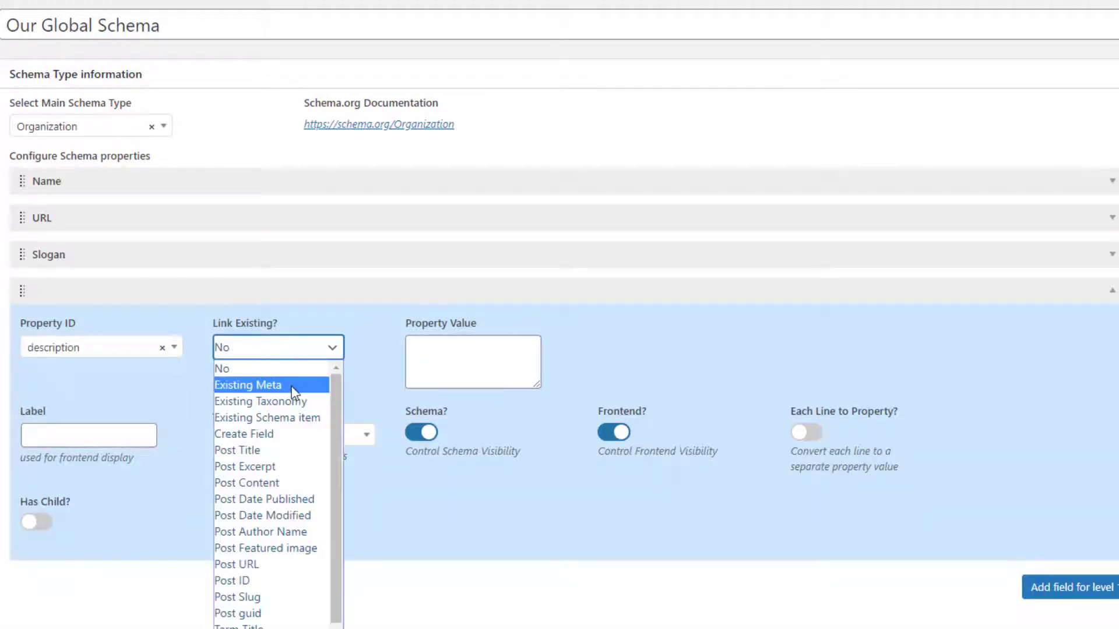
pyautogui.click(450, 351)
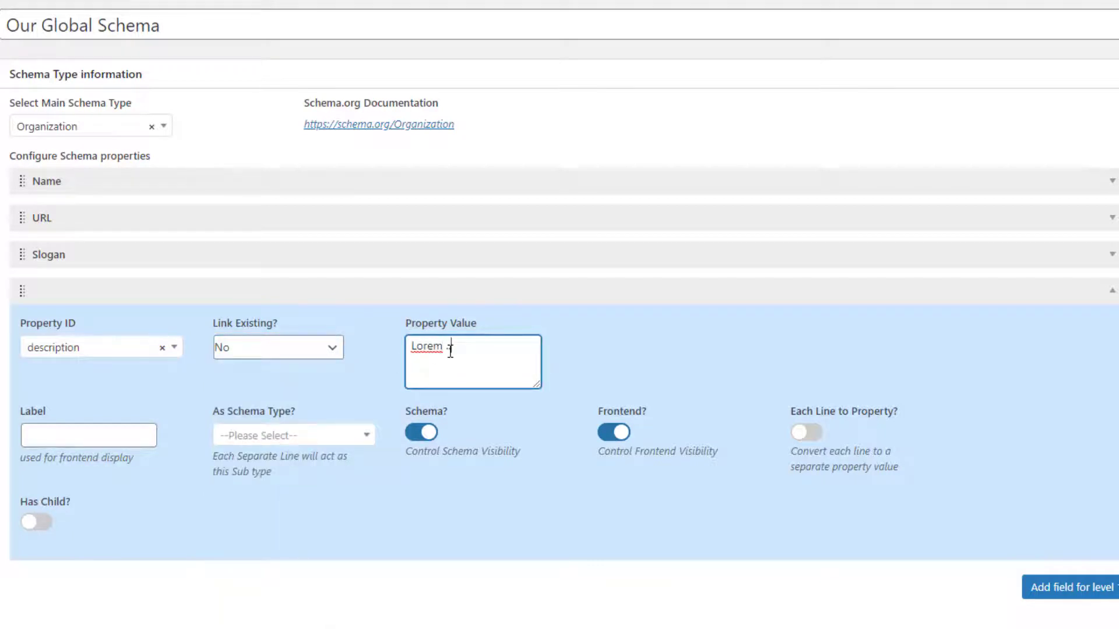
pyautogui.click(100, 437)
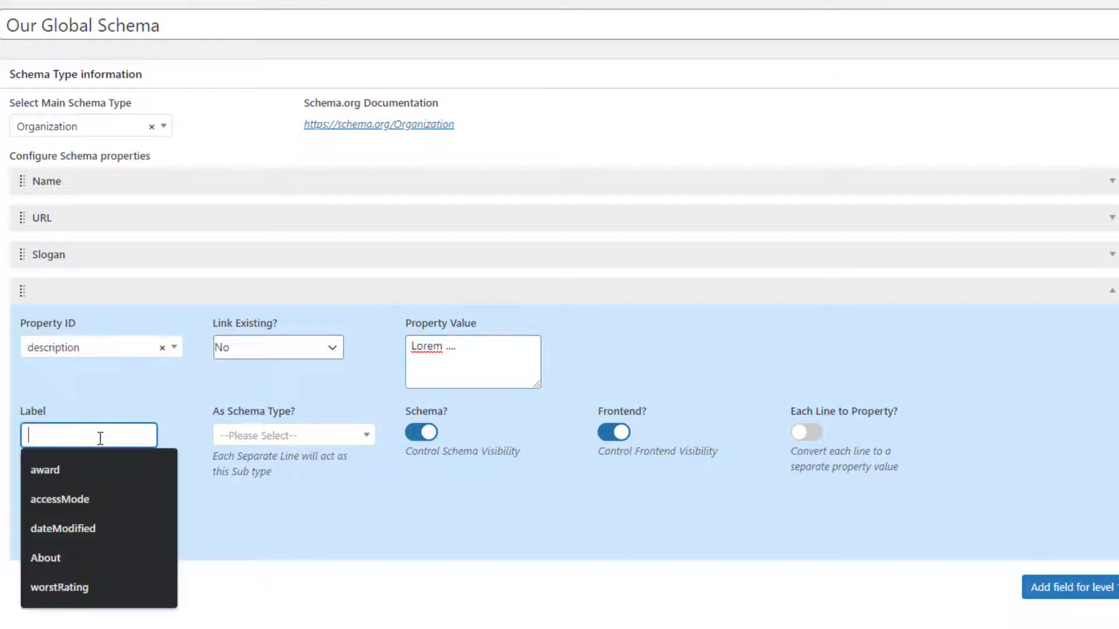
pyautogui.write('Desc')
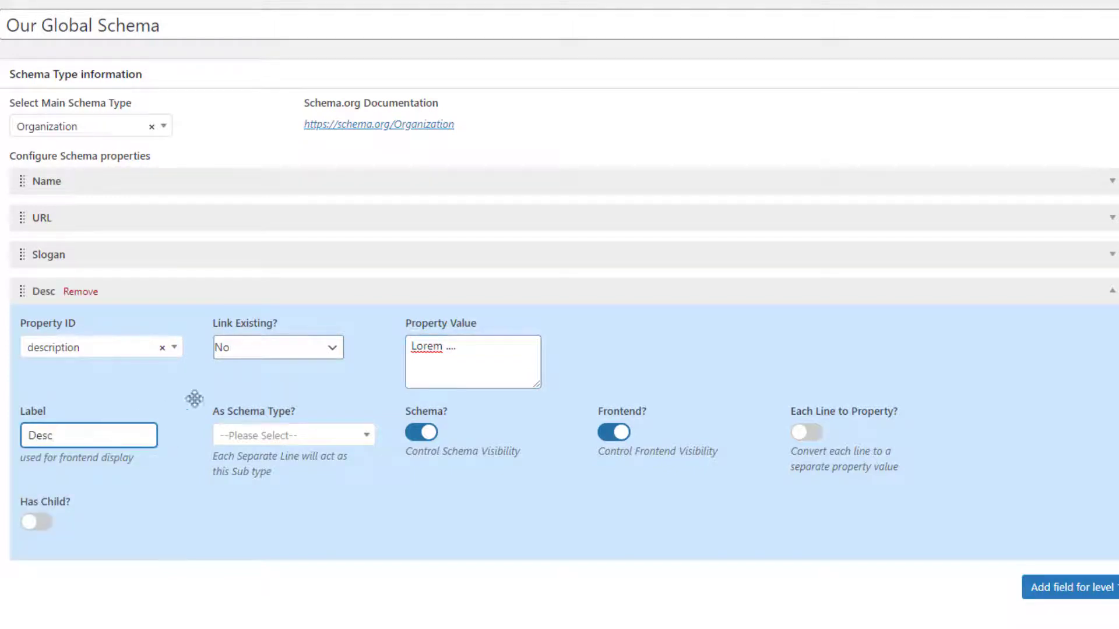
pyautogui.click(455, 290)
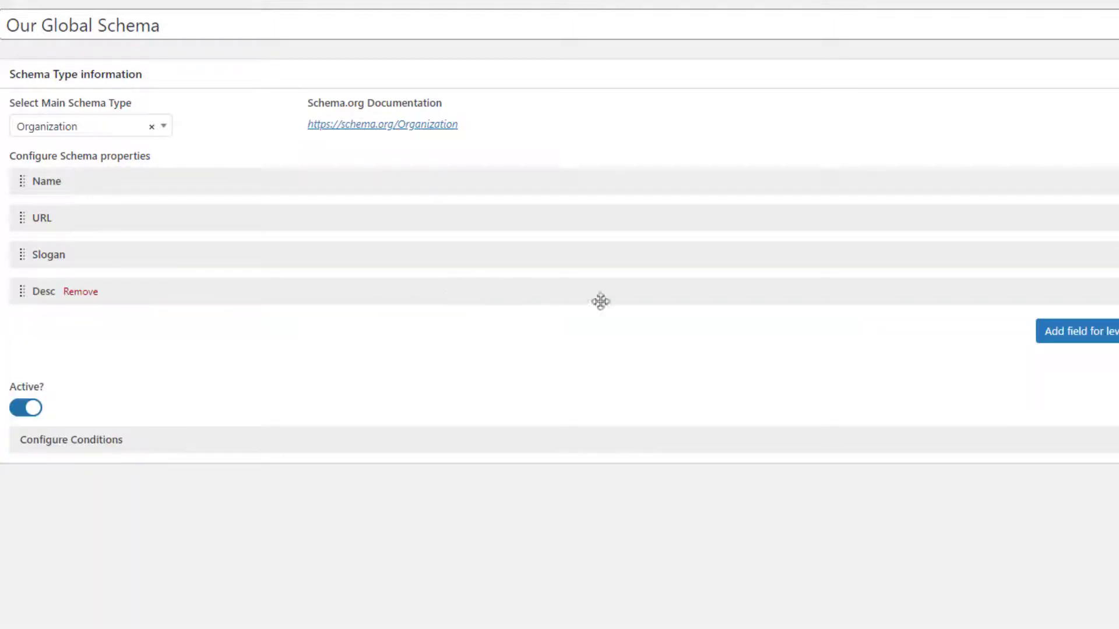
# - Add a fifth level 1 property field and set its property ID to address
pyautogui.click(1111, 345)
pyautogui.click(524, 326)
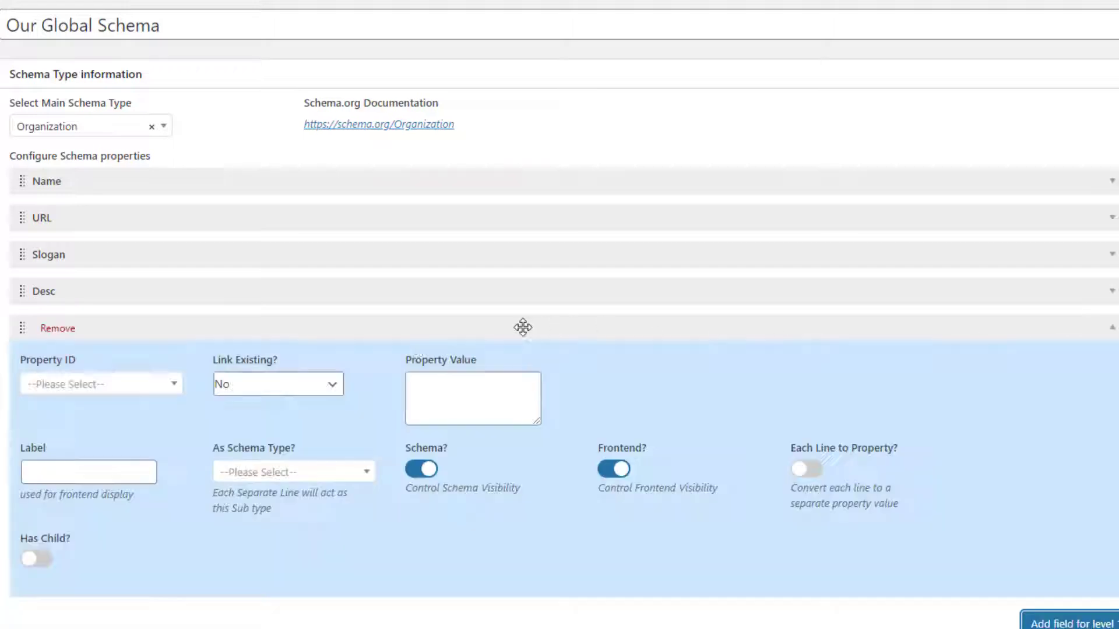
pyautogui.click(121, 384)
pyautogui.write('addre')
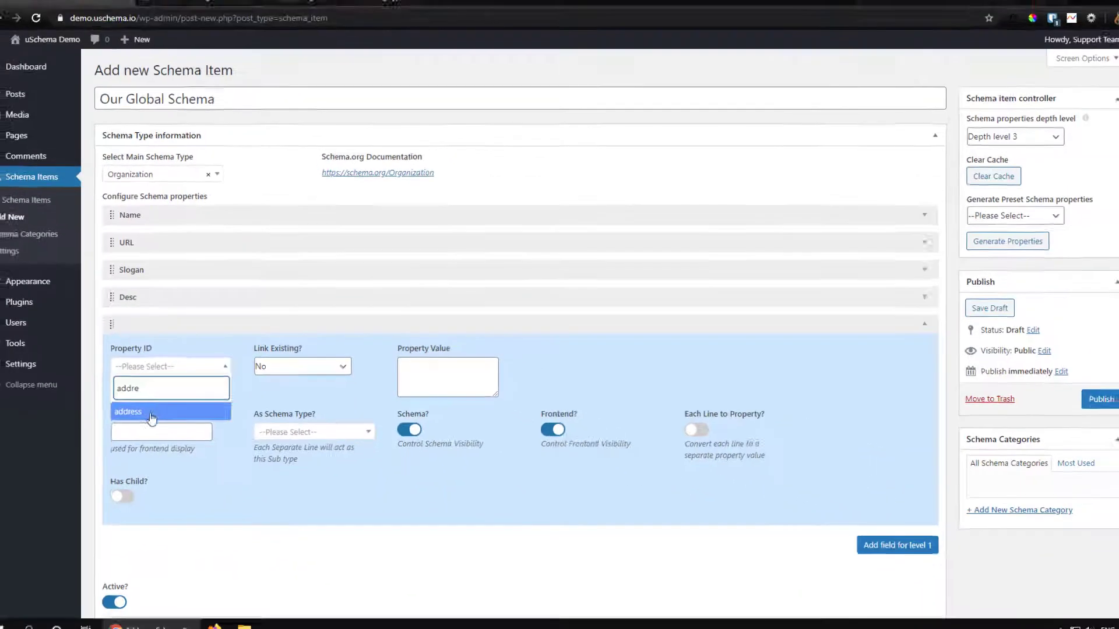
pyautogui.click(110, 439)
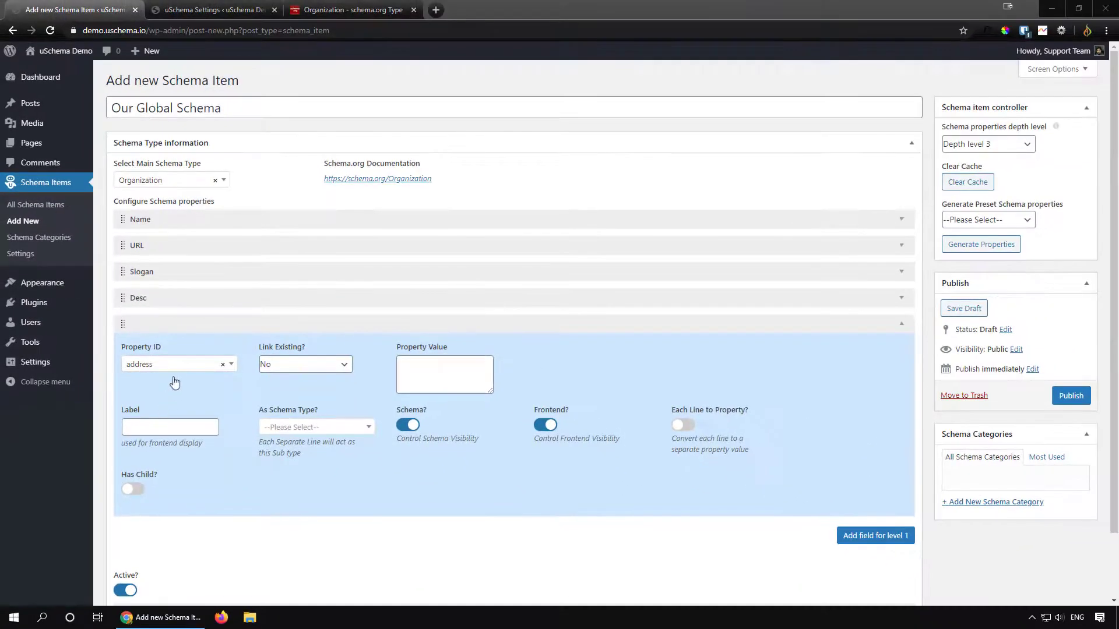
# - Look up the expected type of the "address" property in the Schema.org Organization documentation, then return to the schema item
pyautogui.click(336, 13)
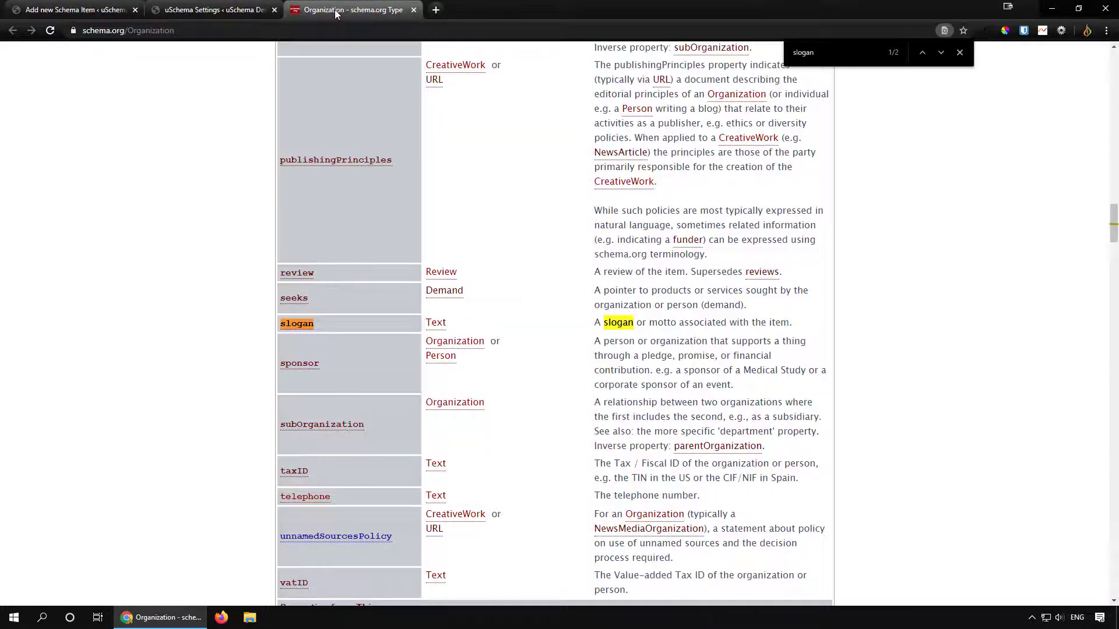
pyautogui.hotkey('ctrl', 'f')
pyautogui.write('address')
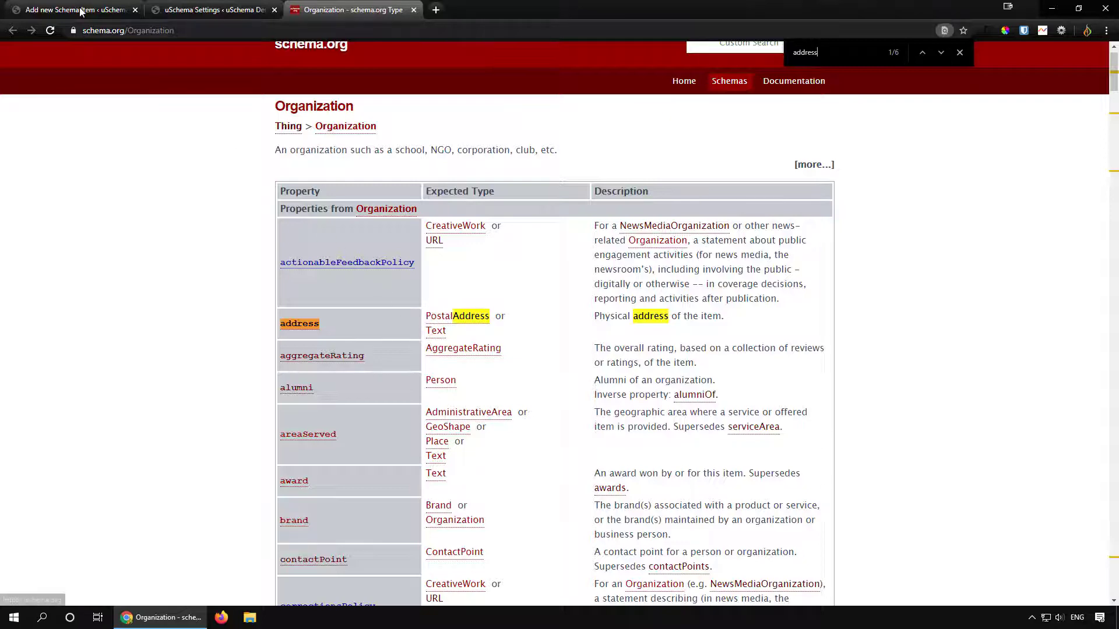
pyautogui.moveTo(81, 10); pyautogui.dragTo(216, 11)
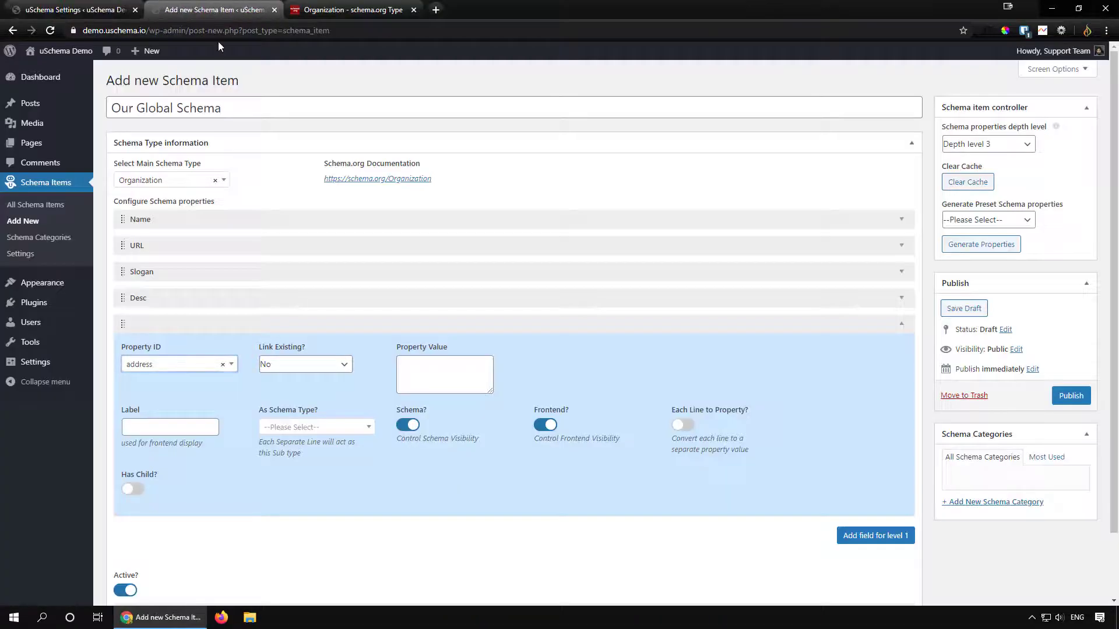
# - Set the address property's schema type to PostalAddress and label it "address"
pyautogui.click(320, 429)
pyautogui.write('Post')
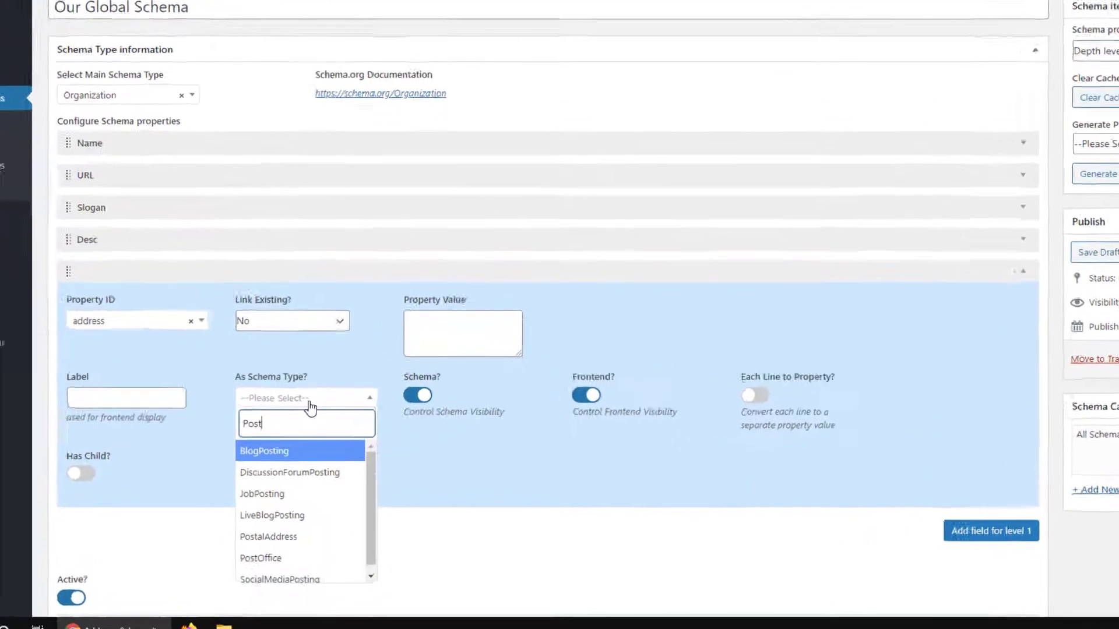
pyautogui.press('Down')
pyautogui.press('Down')
pyautogui.press('Down')
pyautogui.press('Down')
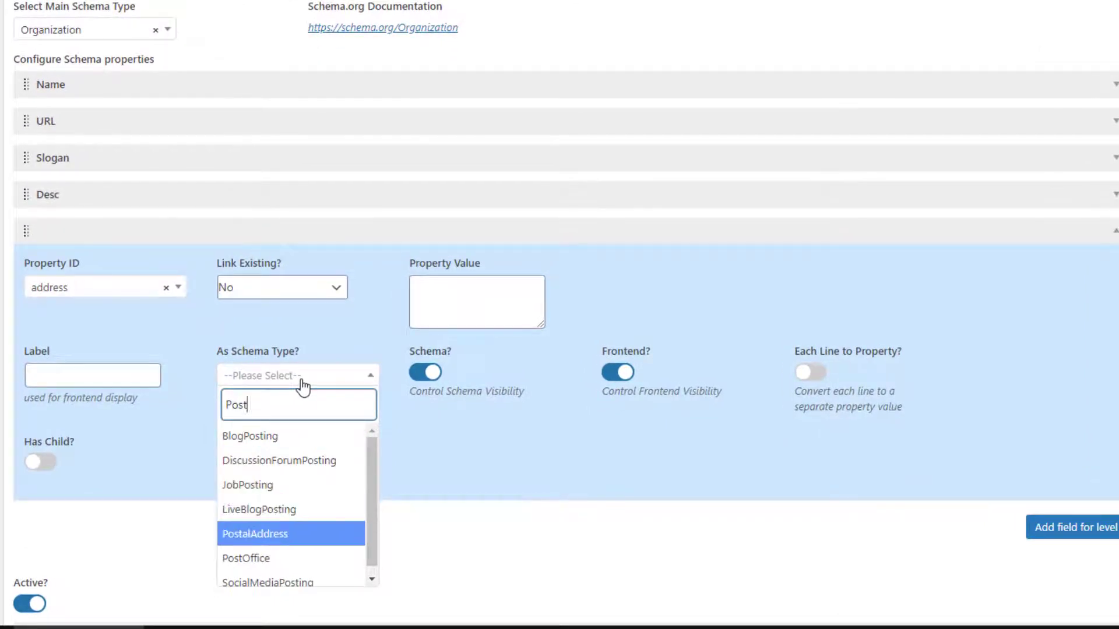
pyautogui.press('Return')
pyautogui.click(86, 367)
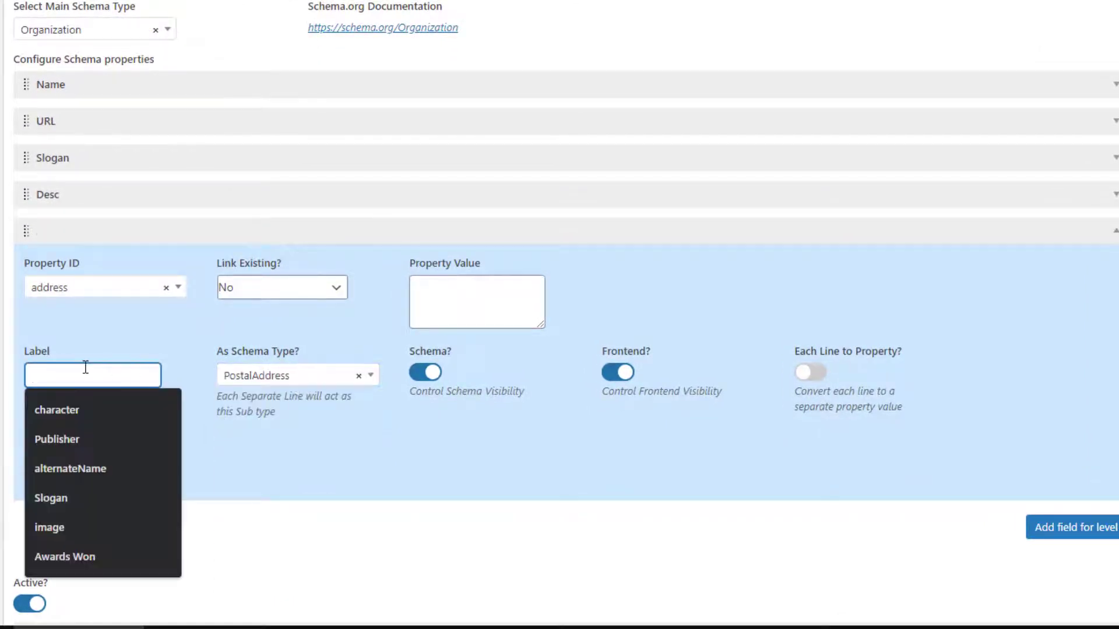
pyautogui.write('address')
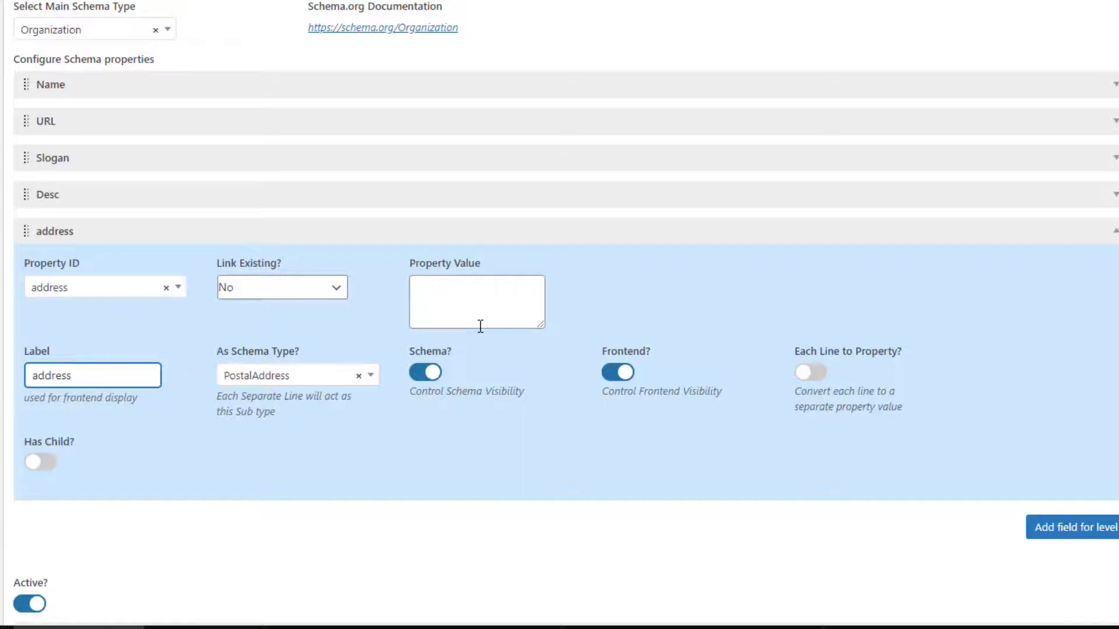
# - Enable child properties for address and set the first level 2 field's property ID to streetAddress
pyautogui.scroll(-2, 480, 326)
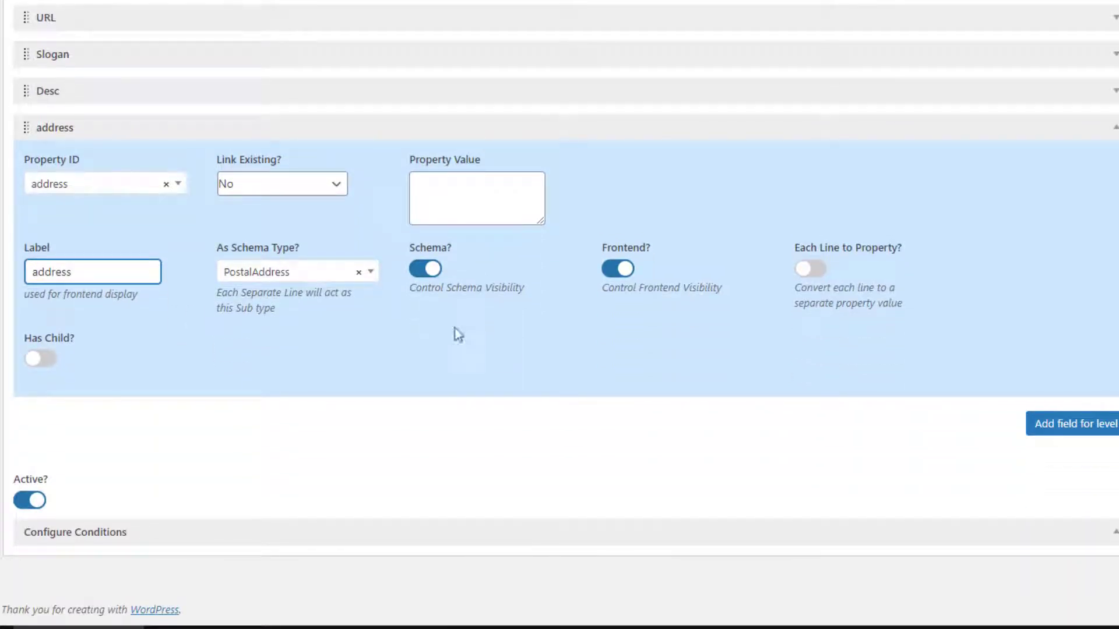
pyautogui.click(46, 357)
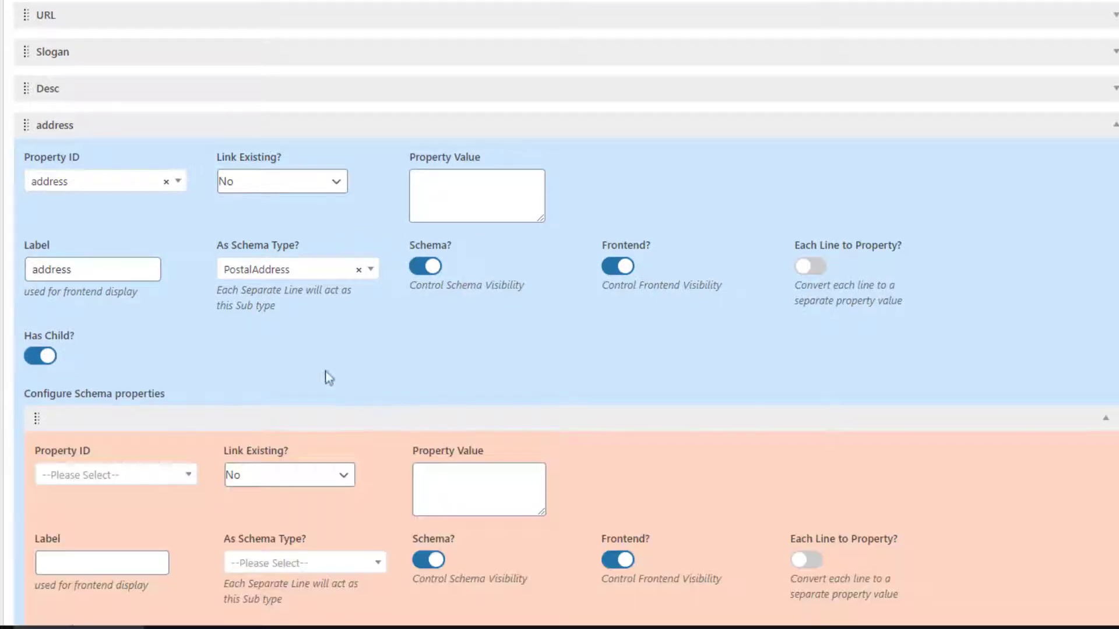
pyautogui.scroll(-4, 99, 238)
pyautogui.click(132, 236)
pyautogui.write('stree')
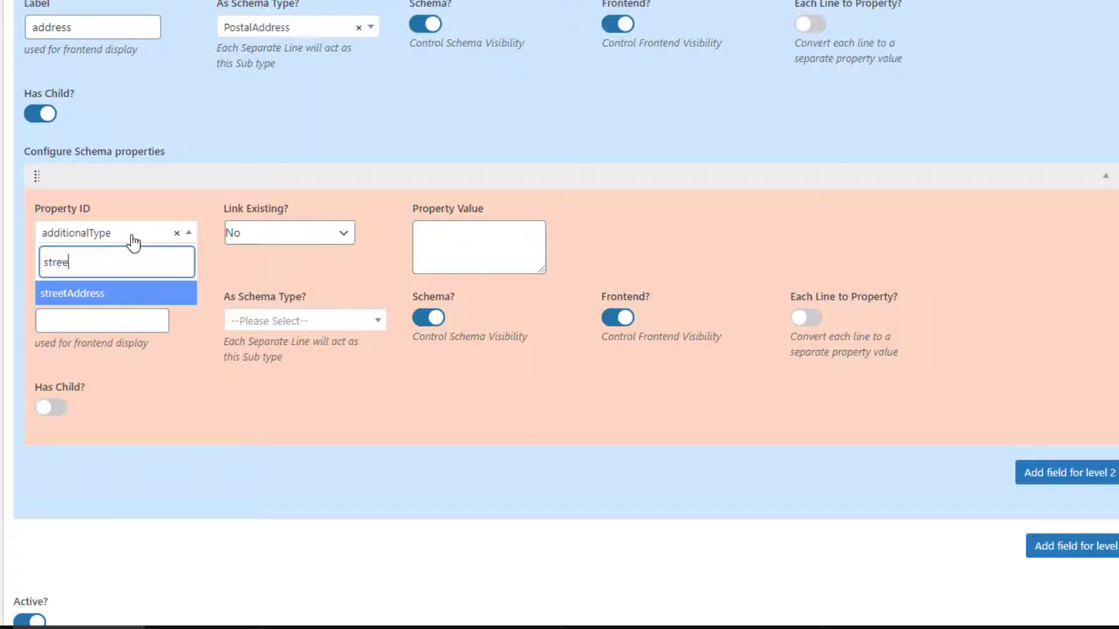
pyautogui.click(81, 299)
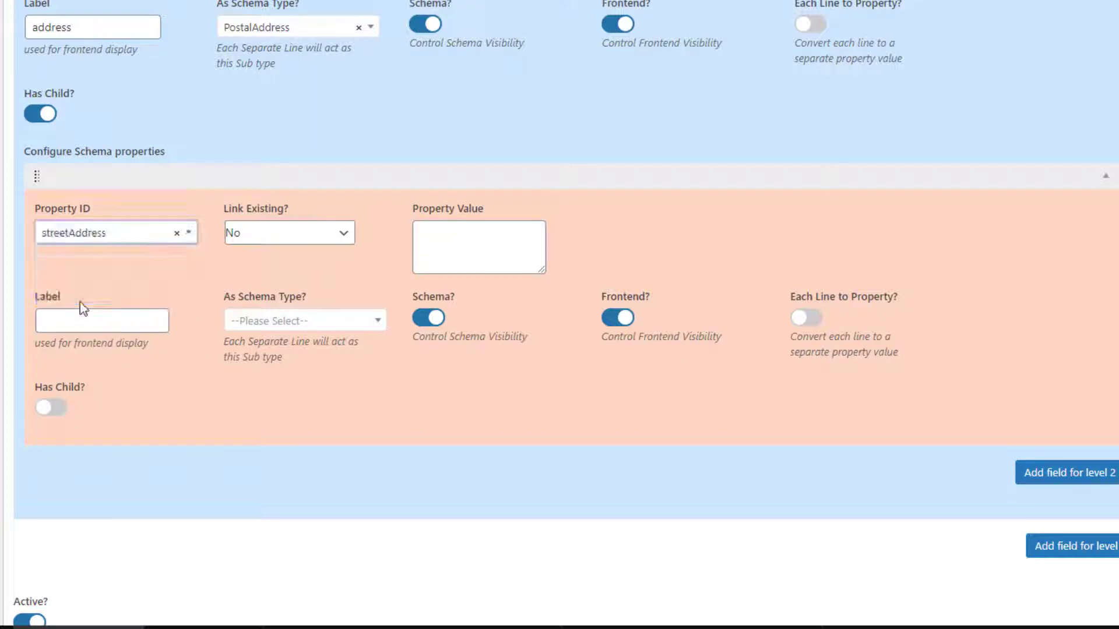
# - Enter the street address as the streetAddress property's value, label it "street" and collapse it
pyautogui.click(465, 234)
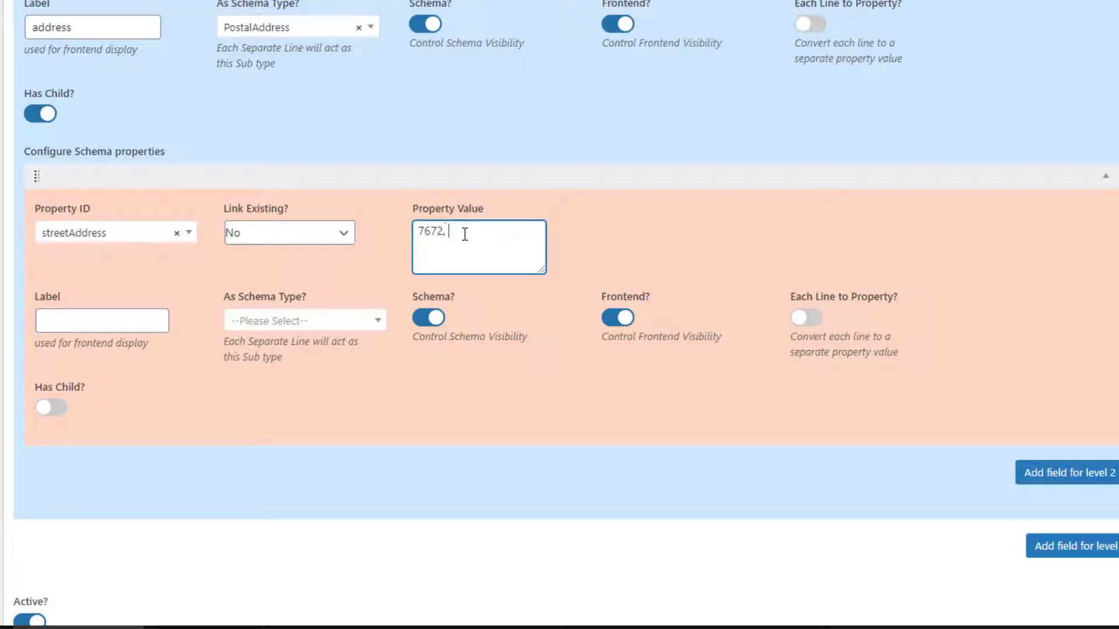
pyautogui.write('7672, Dummy Street')
pyautogui.click(119, 325)
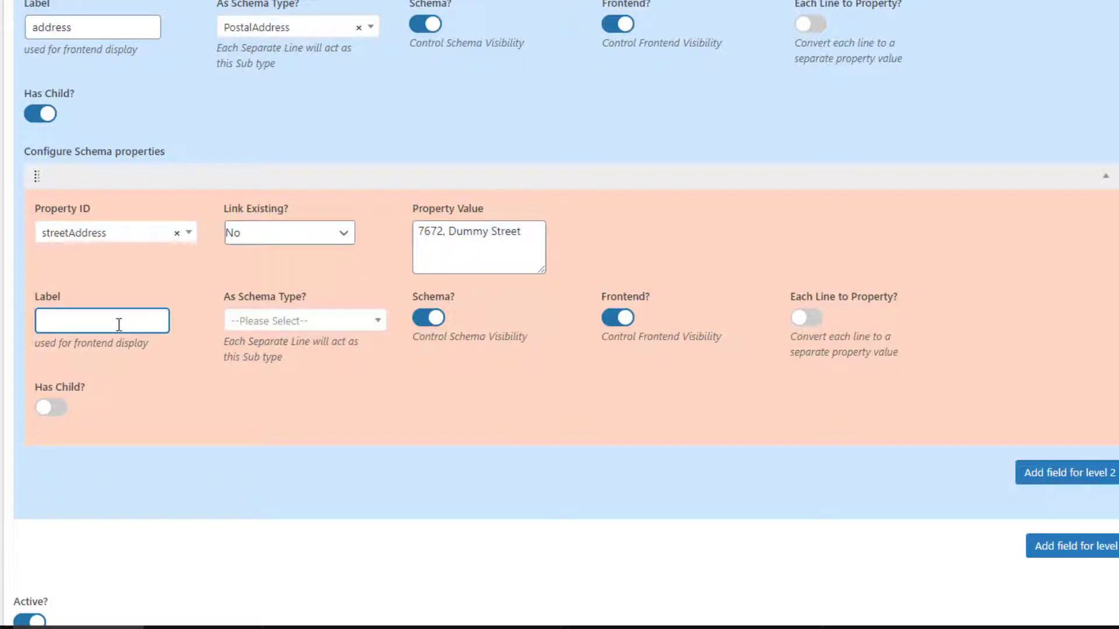
pyautogui.write('street')
pyautogui.click(252, 176)
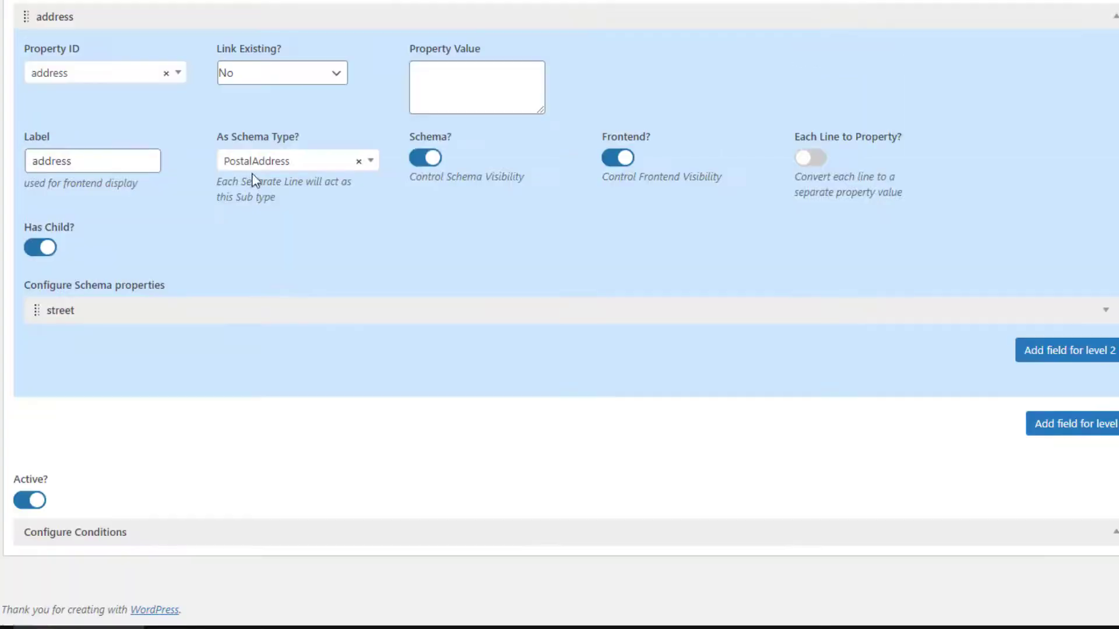
# - Add a second level 2 field under address and set its property ID to addressLocality
pyautogui.click(1065, 352)
pyautogui.click(270, 312)
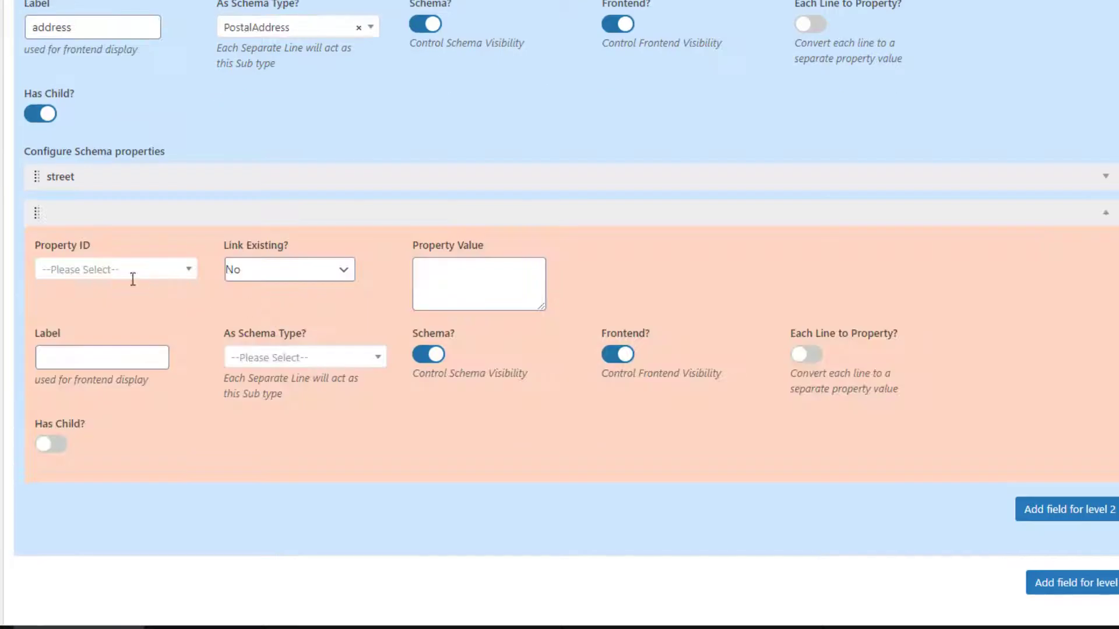
pyautogui.click(117, 274)
pyautogui.write('addre')
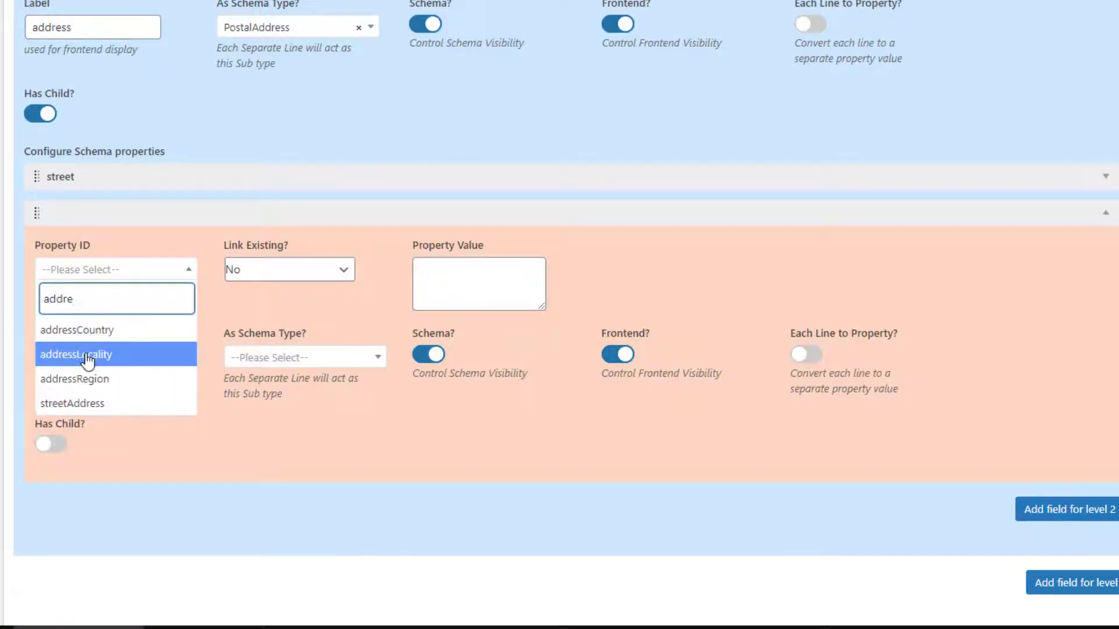
pyautogui.click(87, 356)
# - Enter the locality as the addressLocality property's value, label it "locality" and collapse the field
pyautogui.click(447, 291)
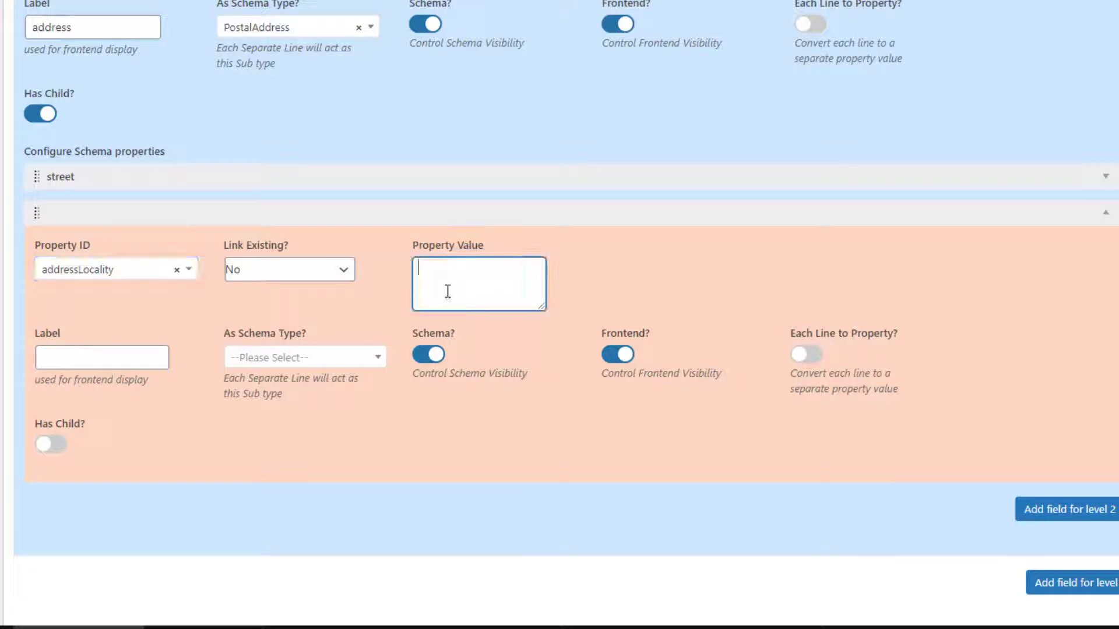
pyautogui.write('Lake Side Ave')
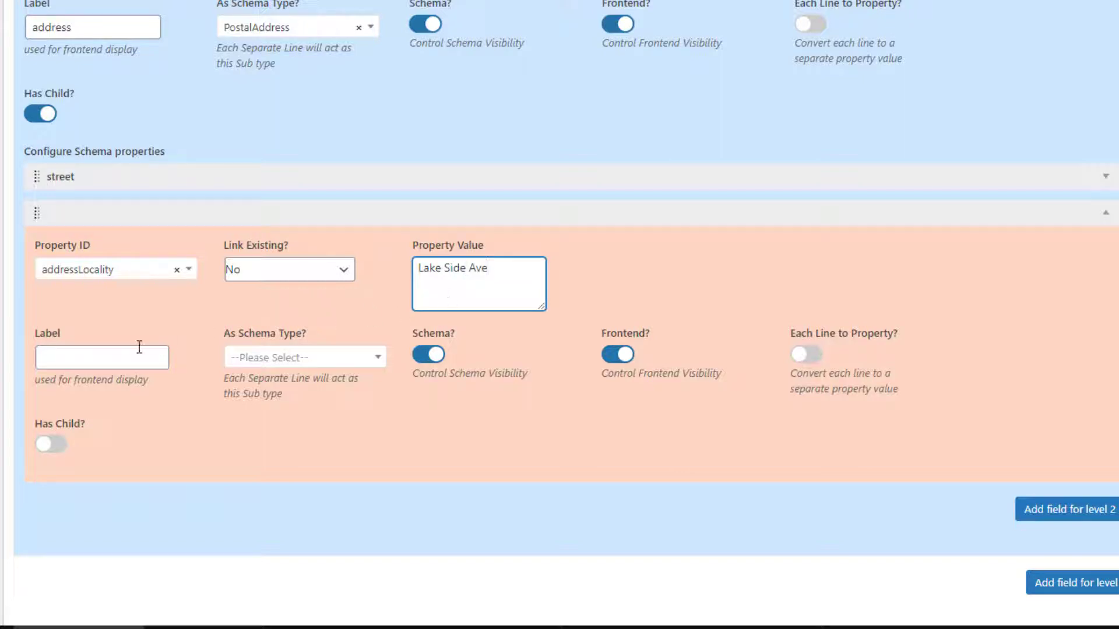
pyautogui.click(93, 354)
pyautogui.write('loca')
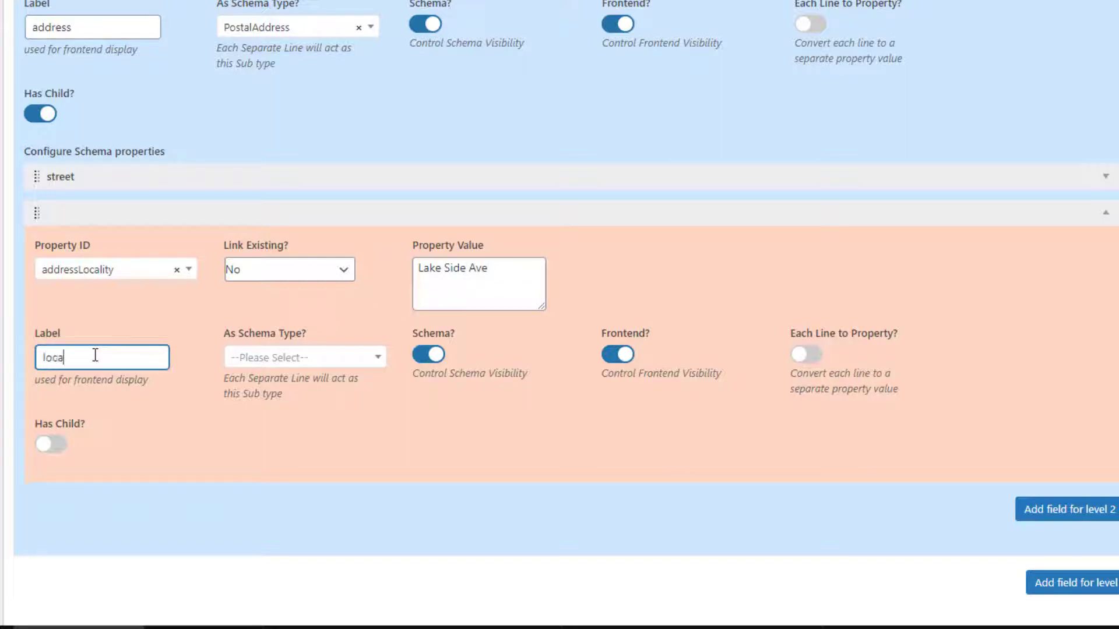
pyautogui.write('lity')
pyautogui.scroll(2, 303, 245)
pyautogui.click(538, 345)
pyautogui.scroll(-1, 538, 345)
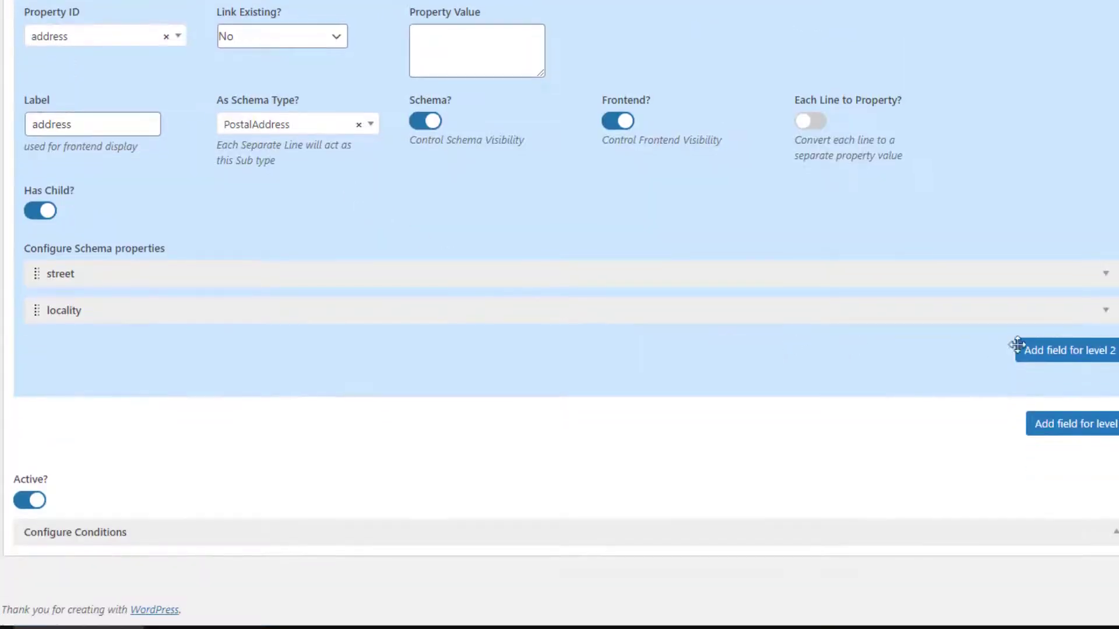
# - Add a third level 2 field under address and set its property ID to addressRegion
pyautogui.click(1048, 352)
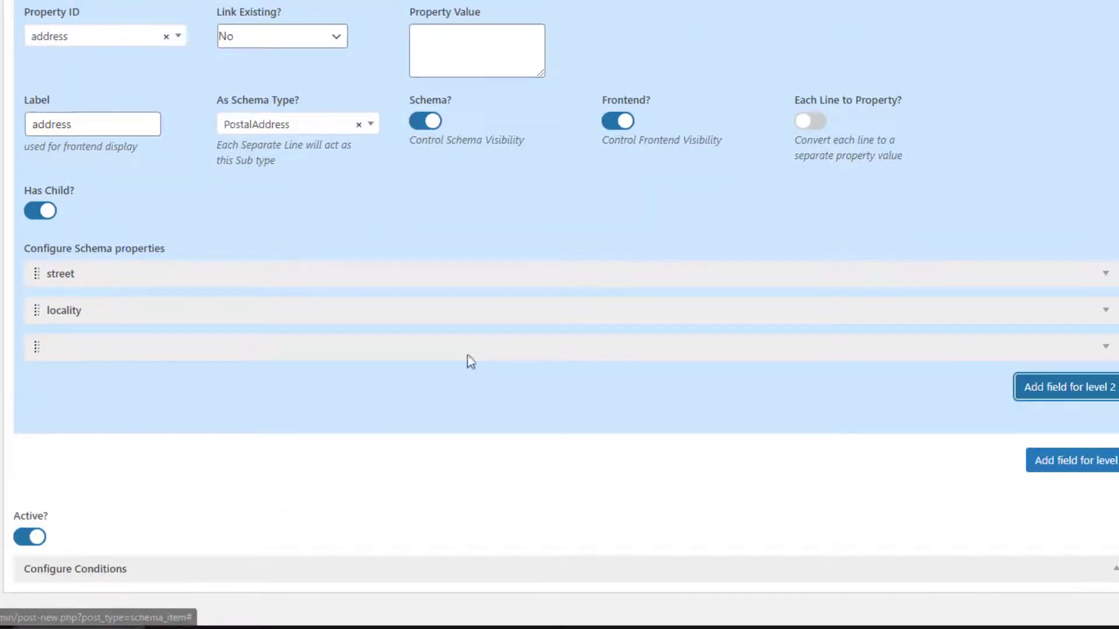
pyautogui.click(408, 355)
pyautogui.click(114, 408)
pyautogui.write('region')
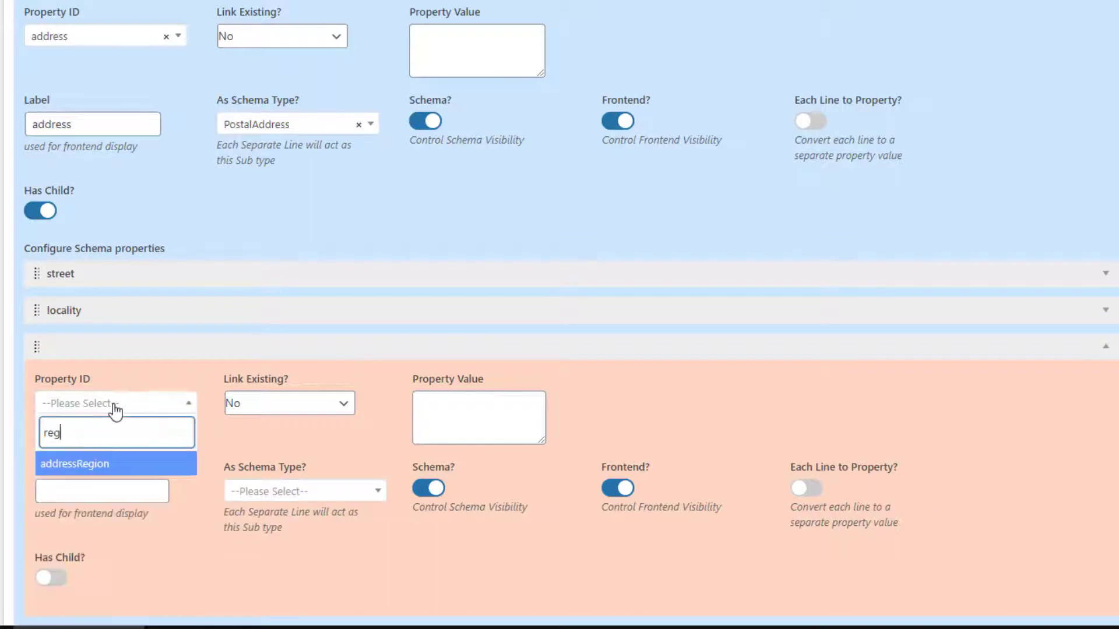
pyautogui.click(104, 468)
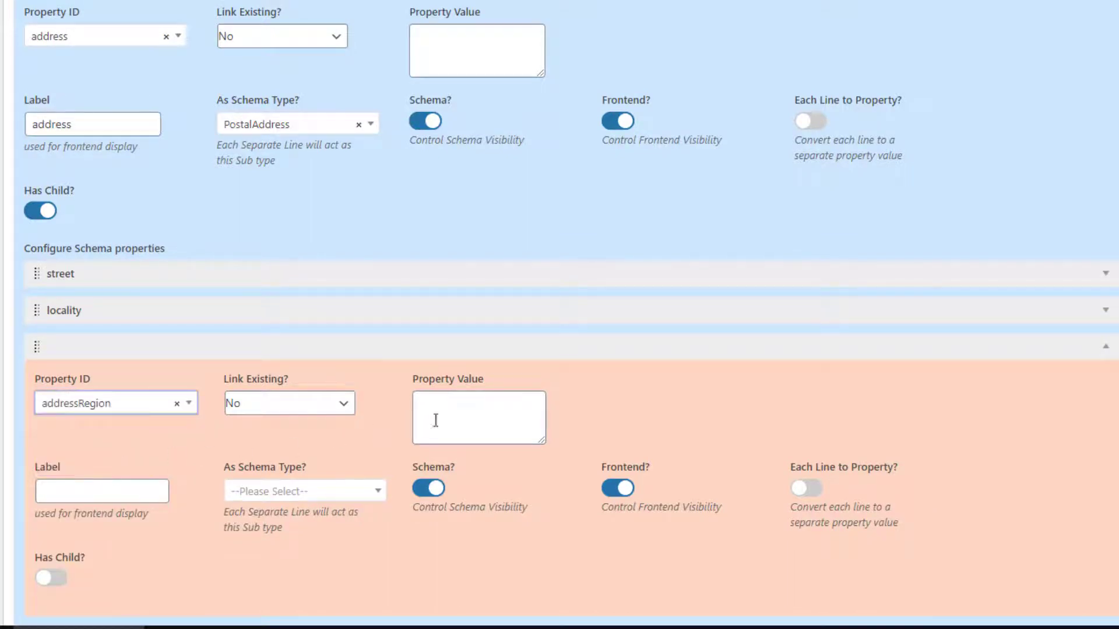
# - Set the addressRegion property's value to FL and label it "region"
pyautogui.click(476, 415)
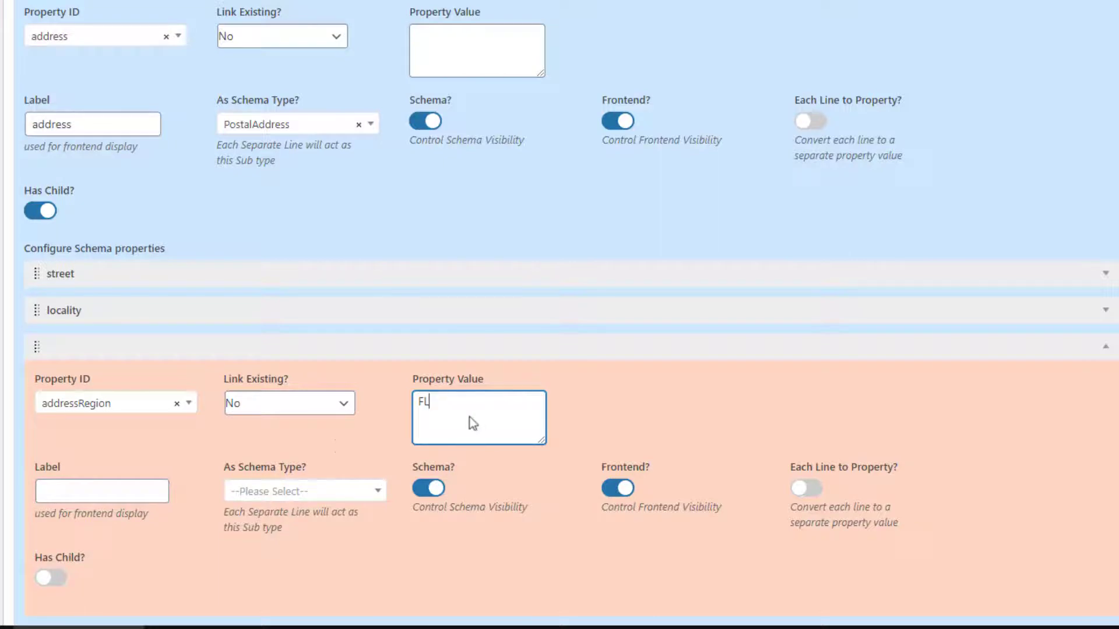
pyautogui.click(108, 495)
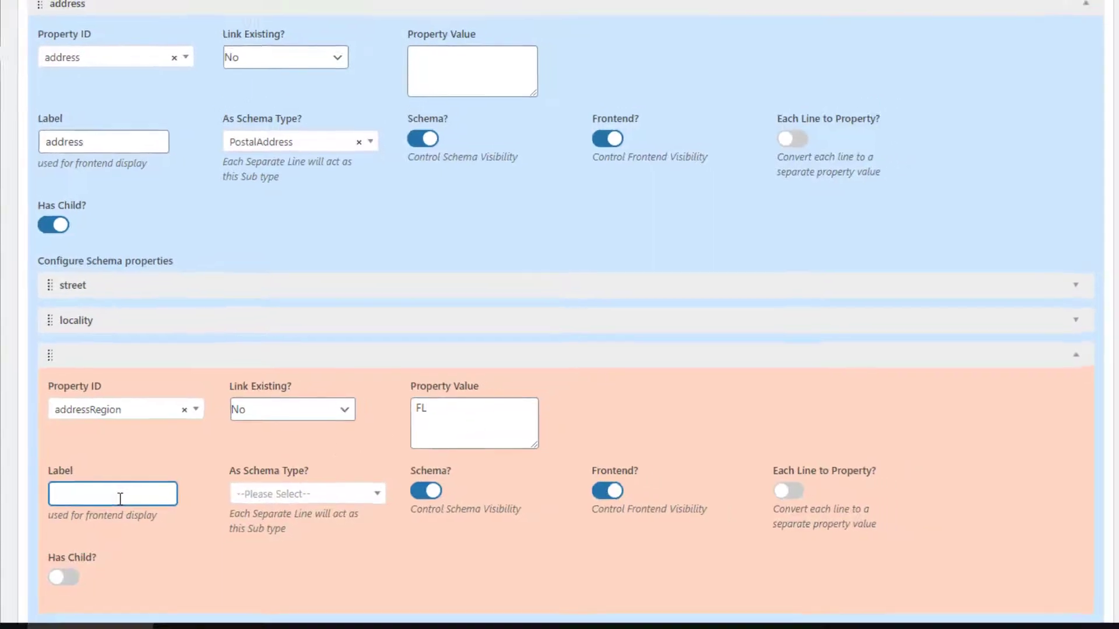
pyautogui.write('region')
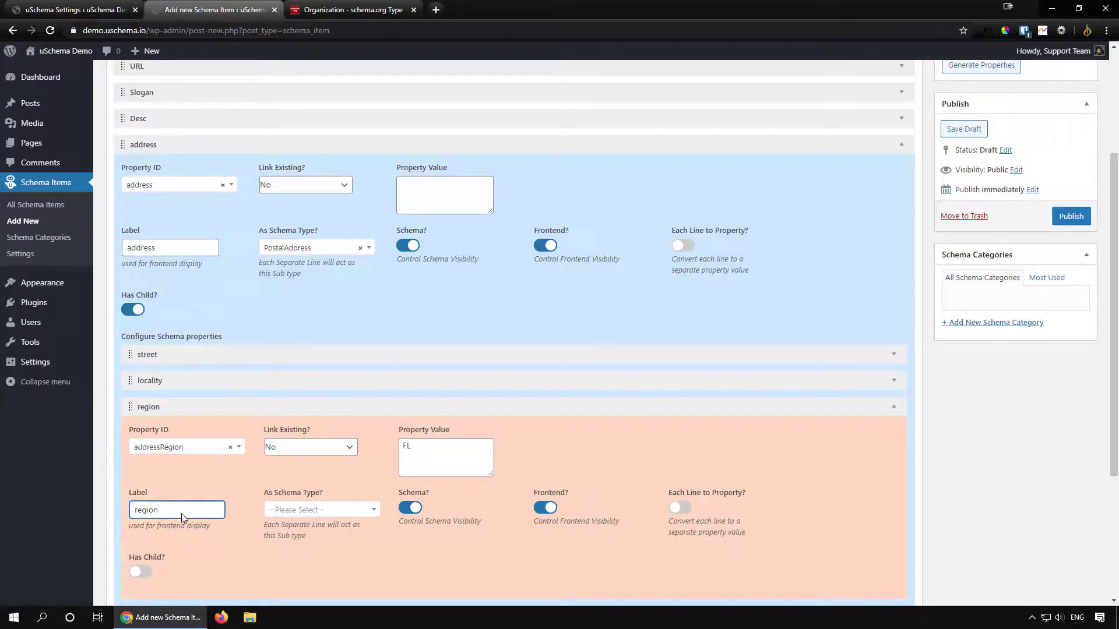
# - Open the PostalAddress type's Schema.org documentation in a new tab, review its properties and return to the schema item
pyautogui.click(367, 11)
pyautogui.moveTo(426, 318); pyautogui.dragTo(453, 323)
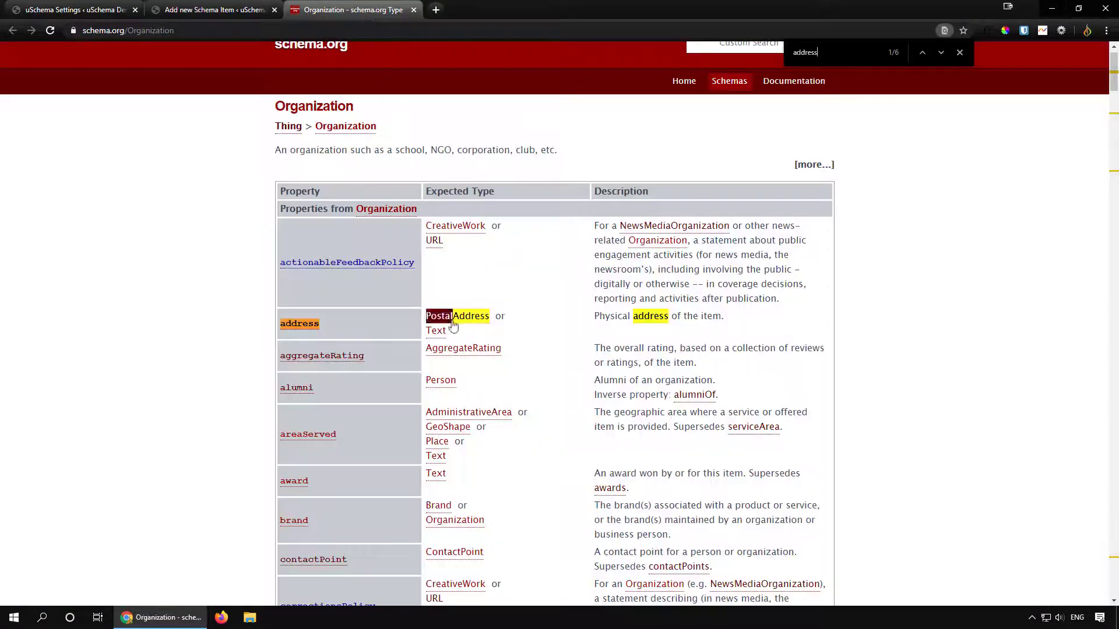
pyautogui.keyDown('ctrl'); pyautogui.click(454, 325); pyautogui.keyUp('ctrl')
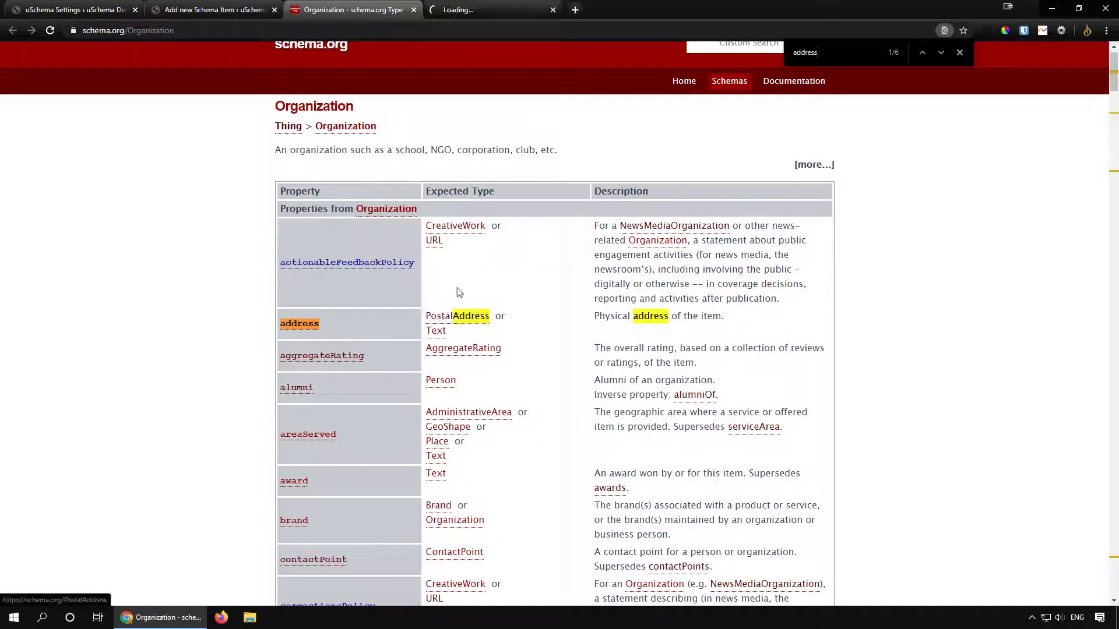
pyautogui.click(496, 10)
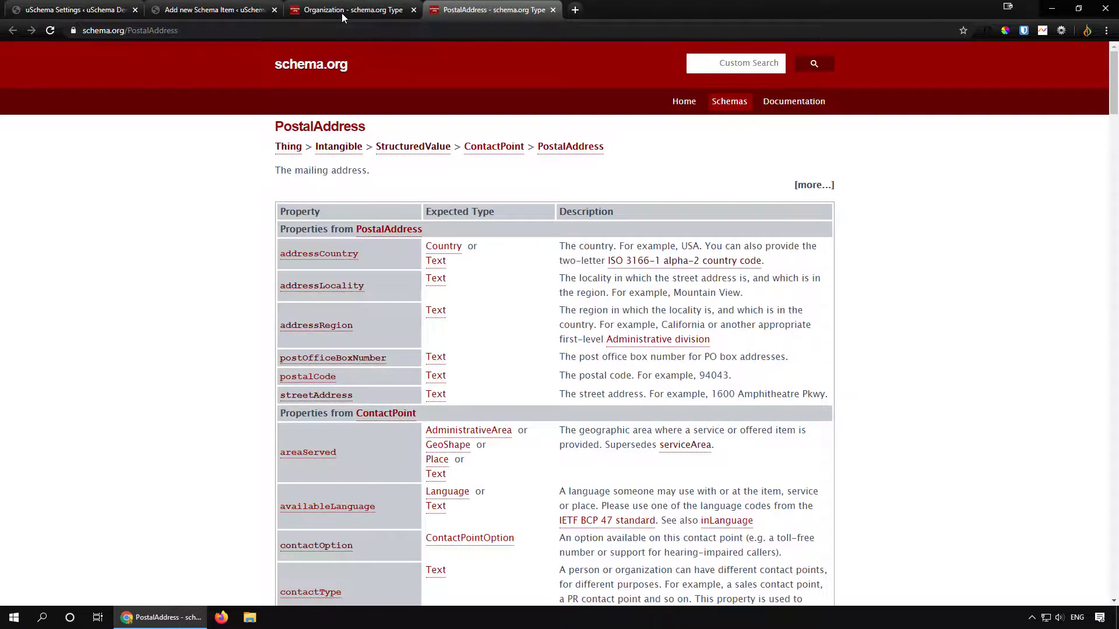
pyautogui.click(222, 13)
pyautogui.scroll(-3, 463, 150)
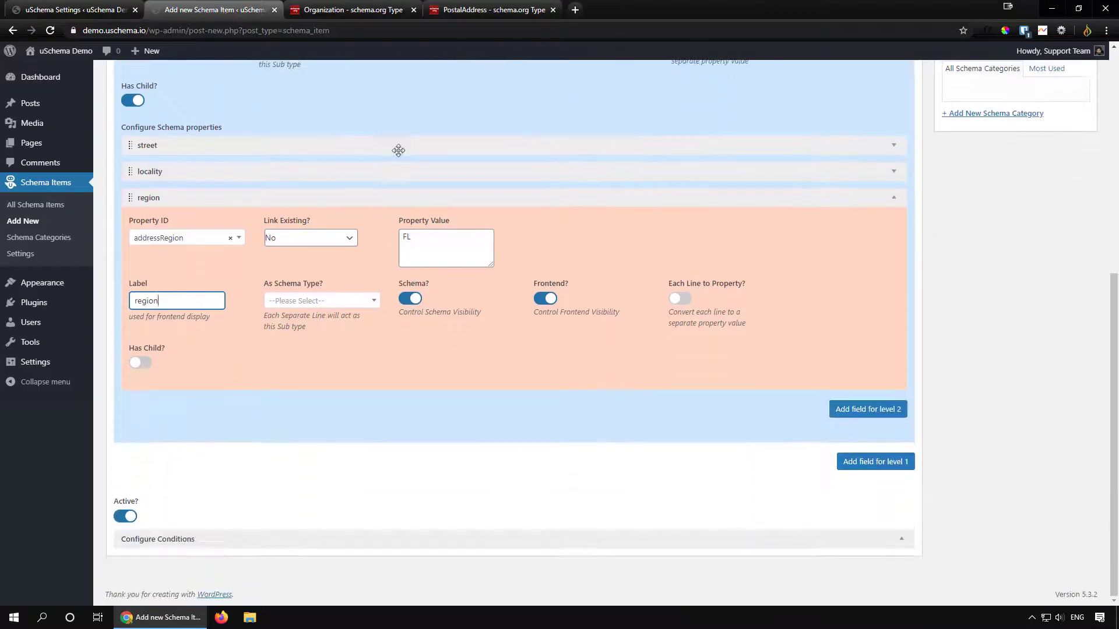
# - Collapse the region field, add a fourth level 2 field under address and set its property ID to addressCountry
pyautogui.click(463, 203)
pyautogui.click(867, 409)
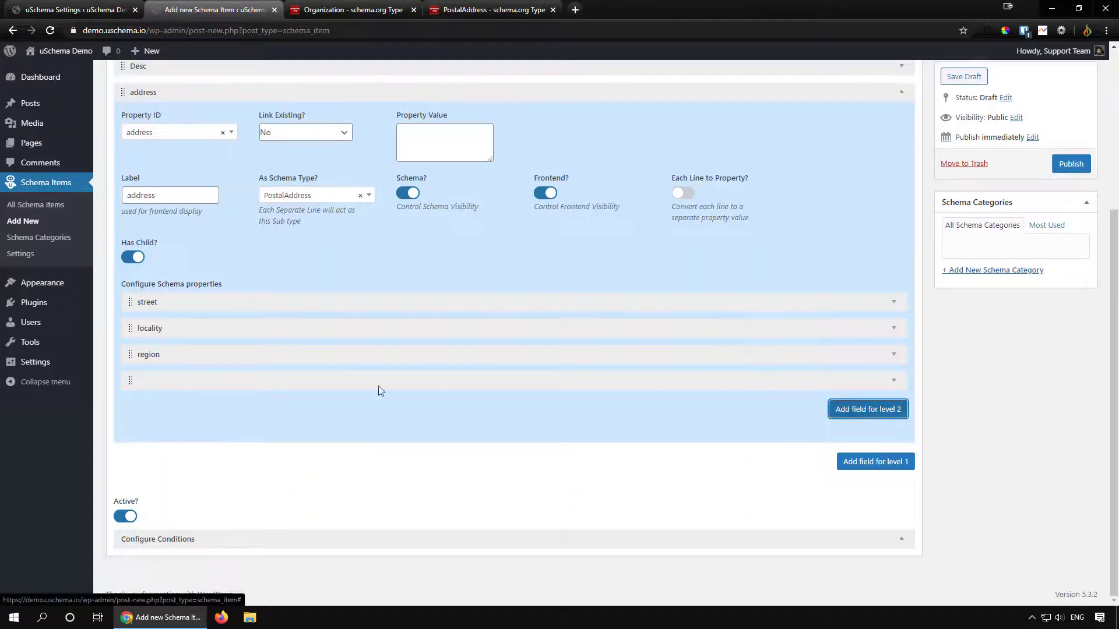
pyautogui.click(237, 380)
pyautogui.click(172, 265)
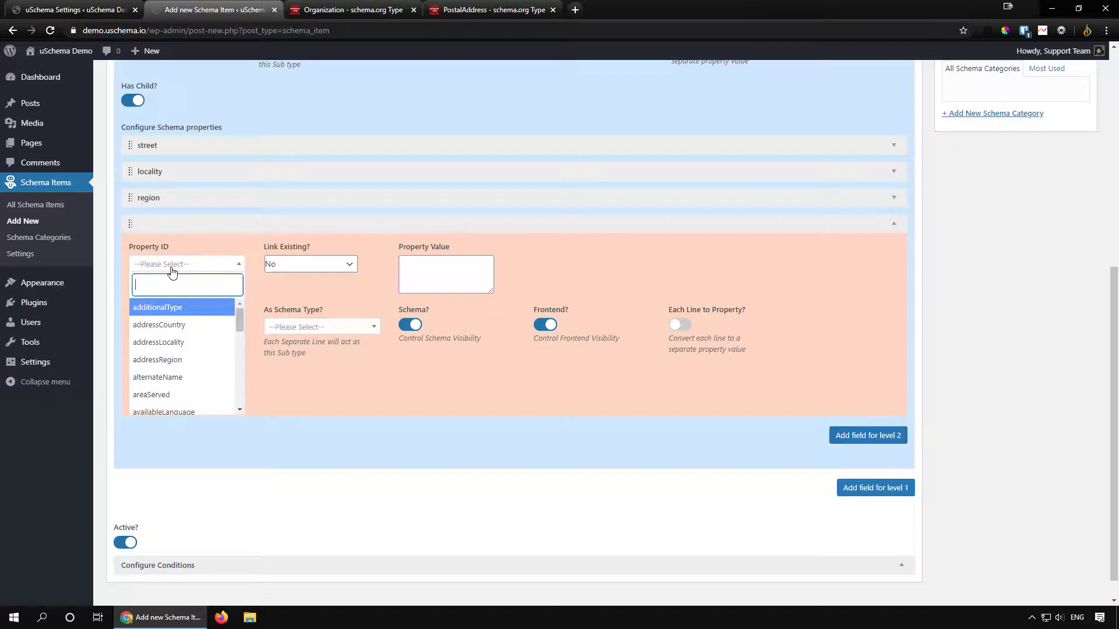
pyautogui.write('count')
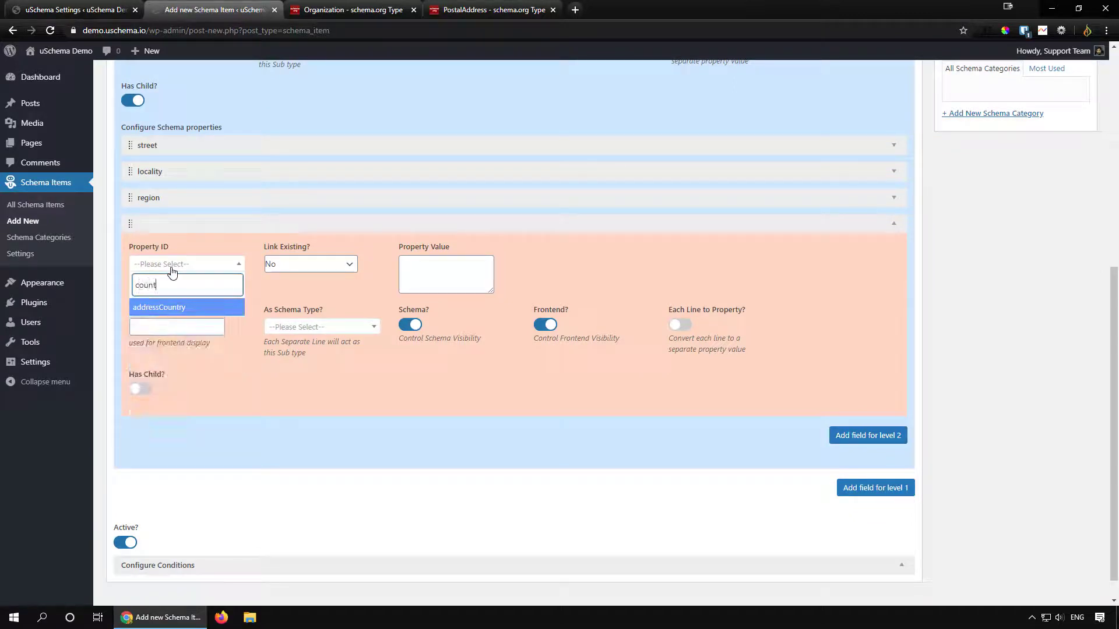
pyautogui.scroll(2, 172, 271)
pyautogui.click(174, 424)
# - Set the addressCountry property's value to US and label it "country"
pyautogui.click(452, 382)
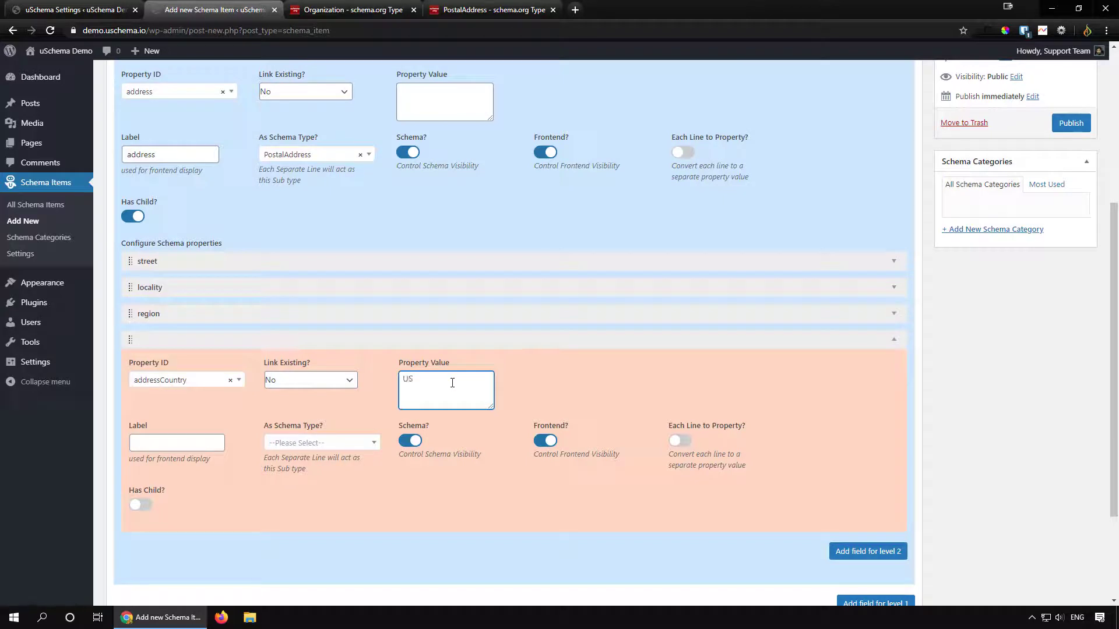
pyautogui.click(189, 448)
pyautogui.write('coun')
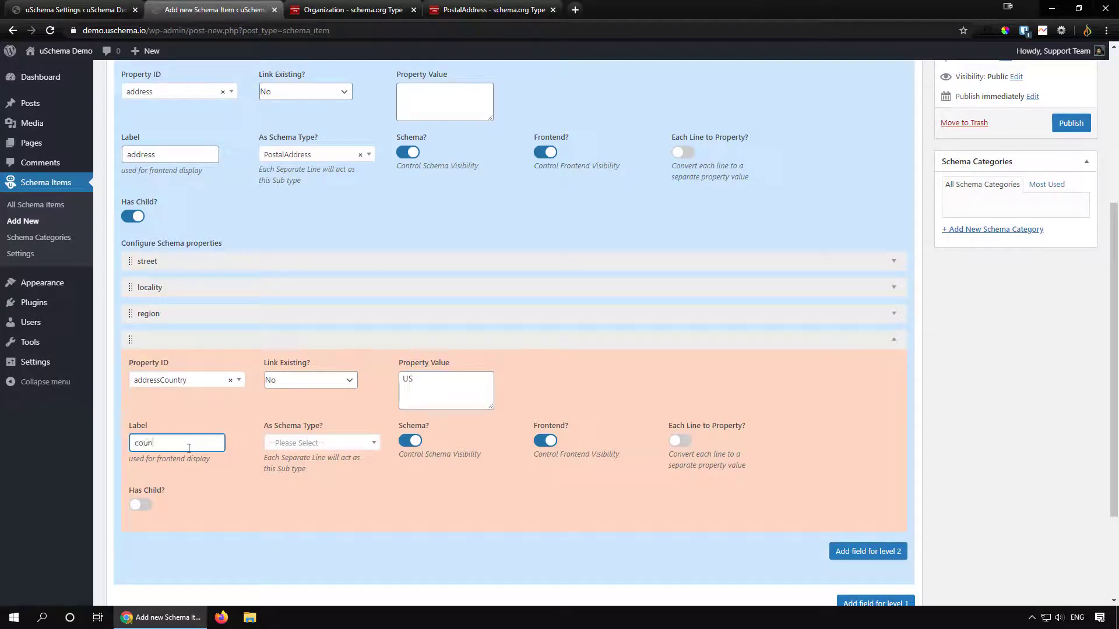
pyautogui.write('try')
# - Collapse the country and address fields and publish the schema item
pyautogui.click(381, 334)
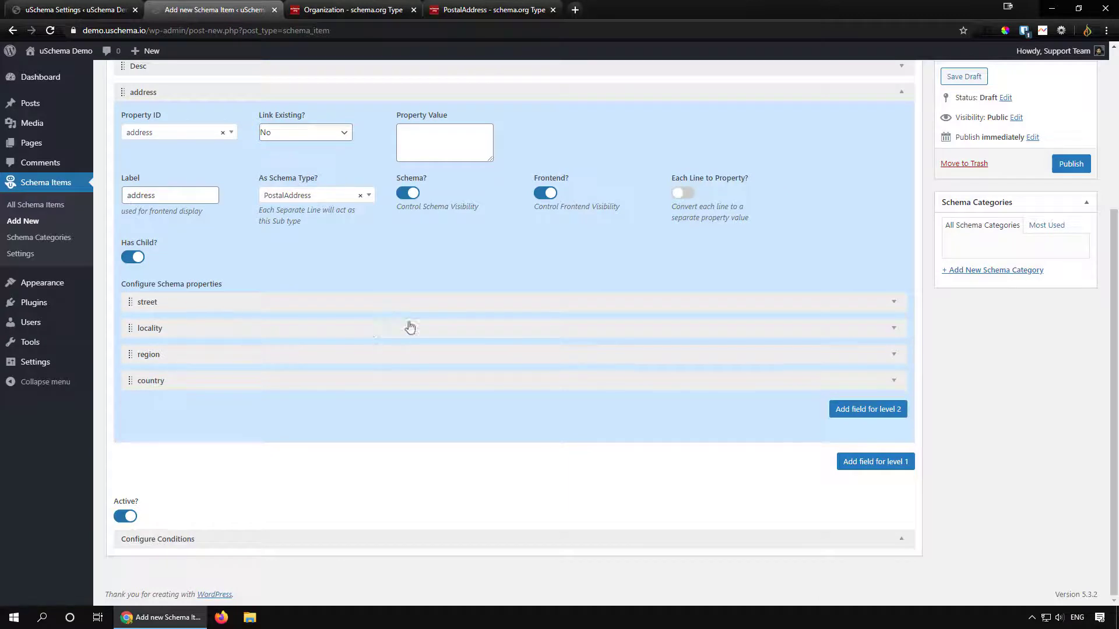
pyautogui.click(870, 94)
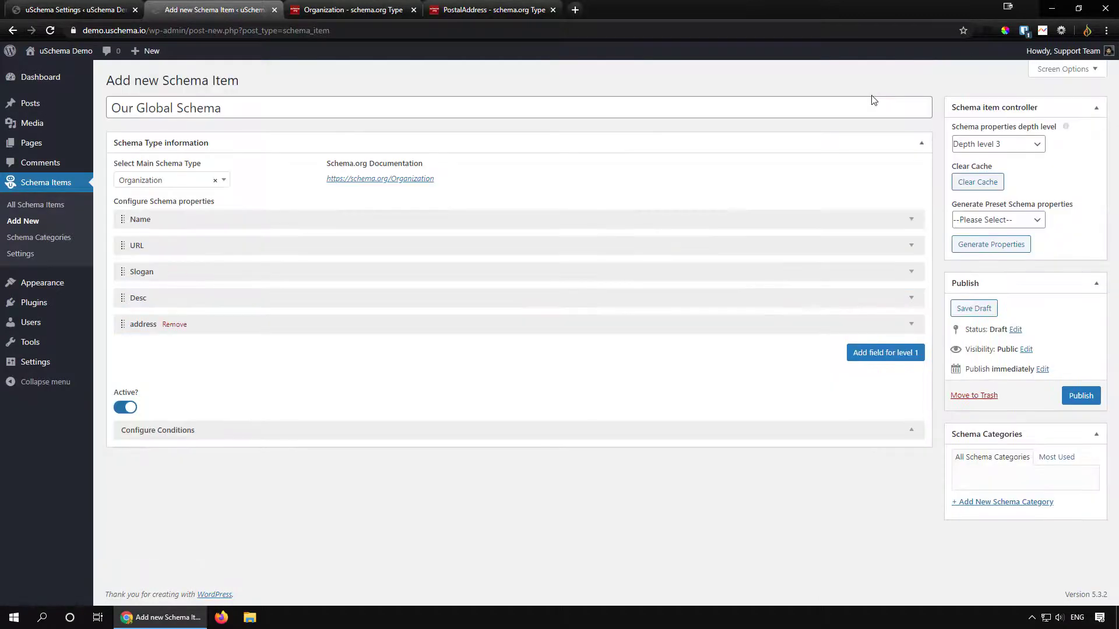
pyautogui.click(1081, 398)
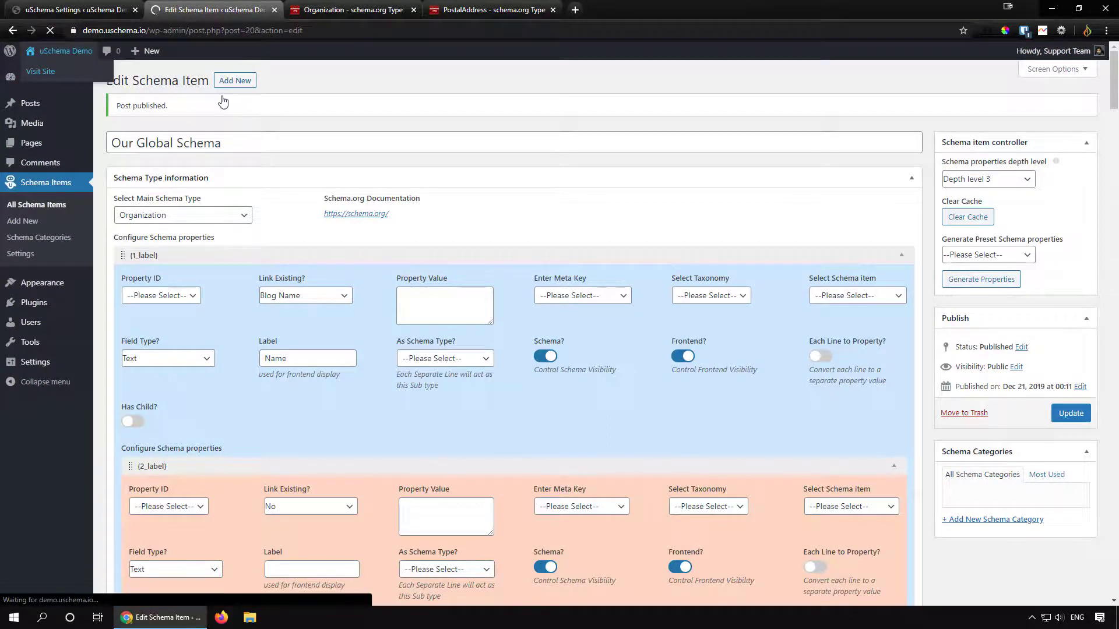
# - Open the site's front page in a new tab and launch the Schema Tester for it
pyautogui.middleClick(35, 77)
pyautogui.click(335, 10)
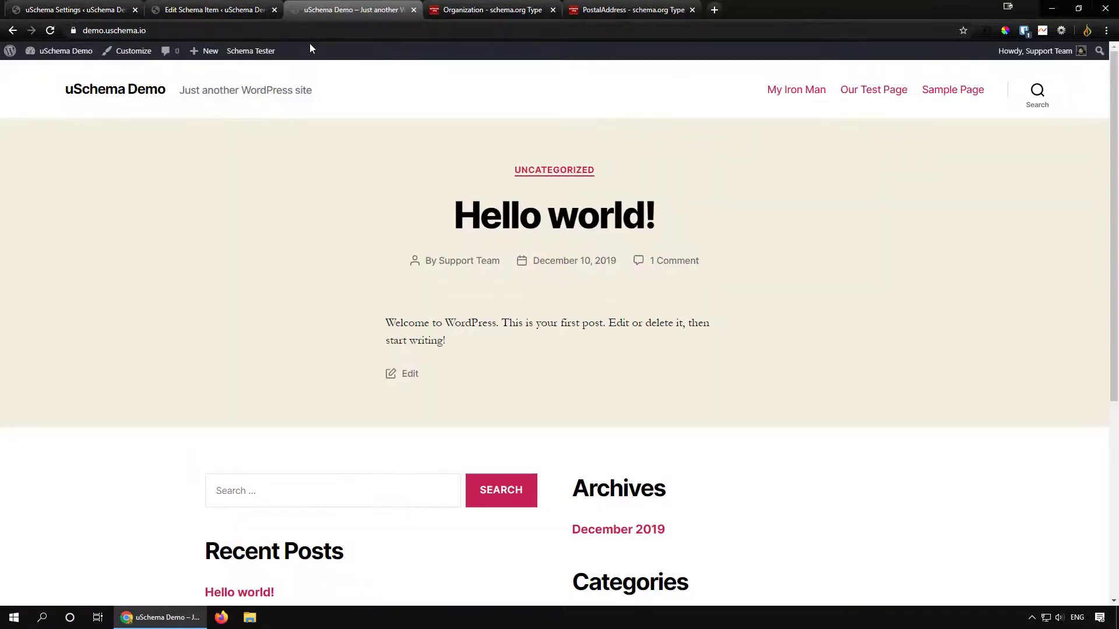
pyautogui.click(267, 54)
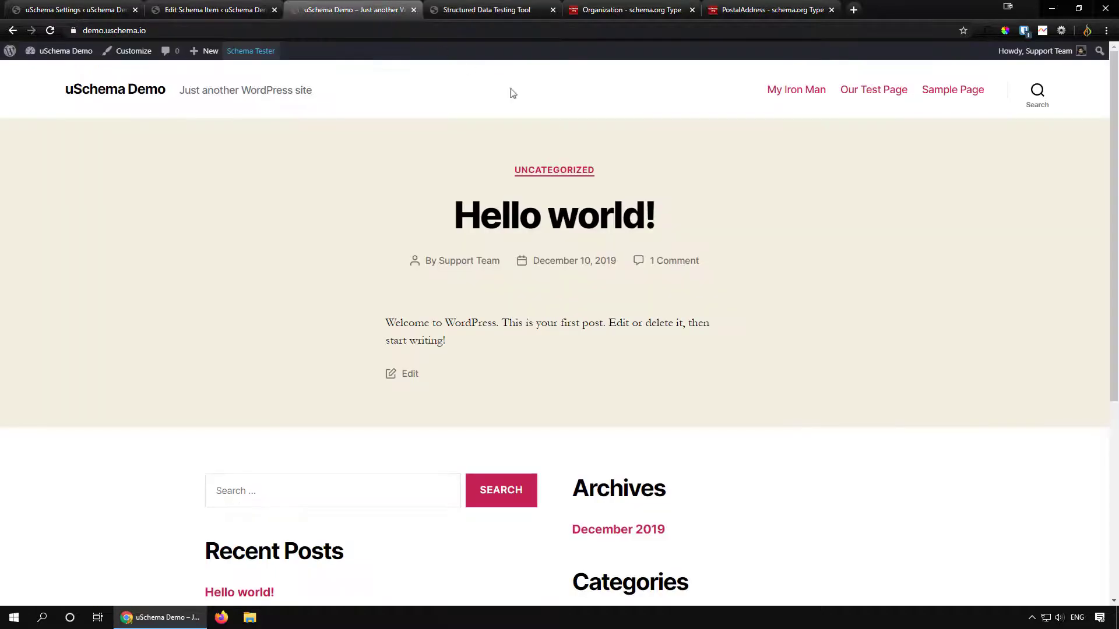
pyautogui.click(369, 12)
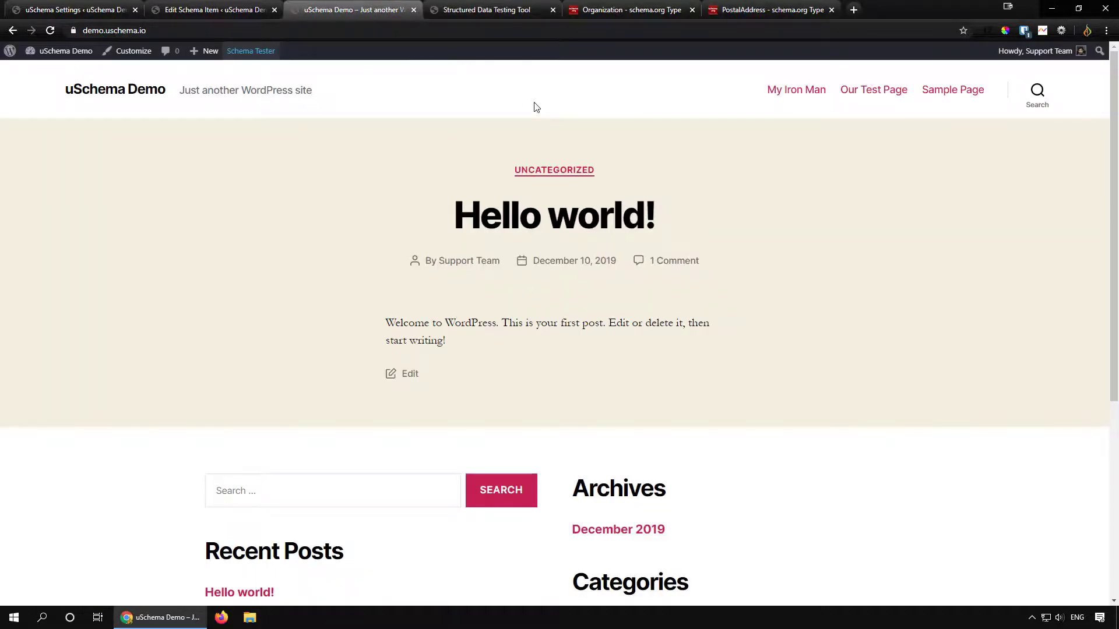
# - Open the uSchema settings in a new tab and add "Our Global Schema" to the activated site-wide schema items
pyautogui.click(220, 9)
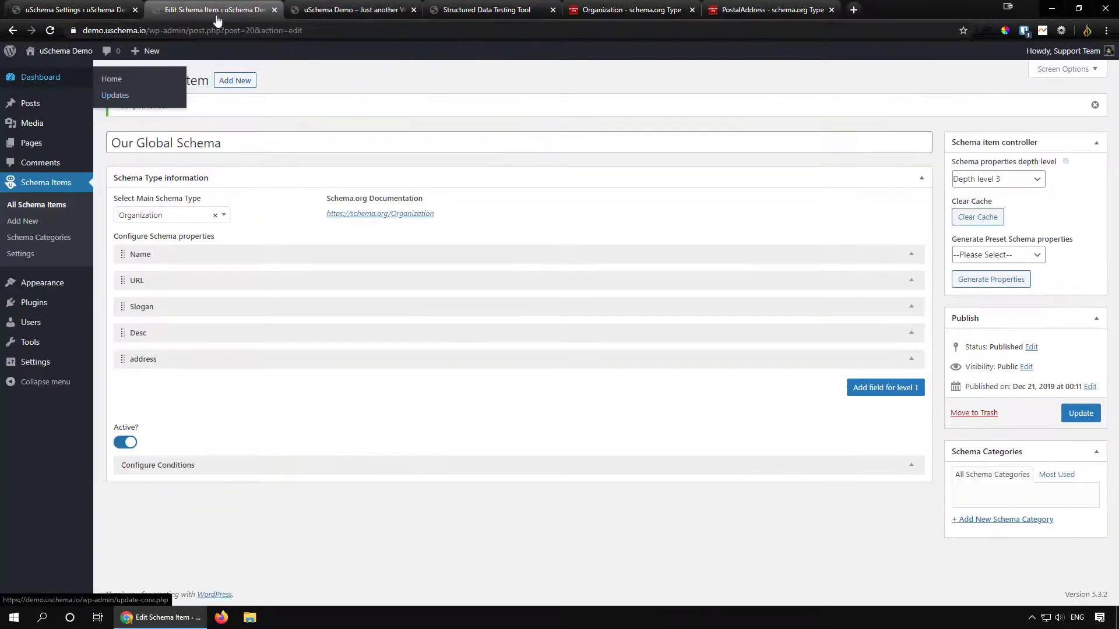
pyautogui.middleClick(26, 255)
pyautogui.click(348, 9)
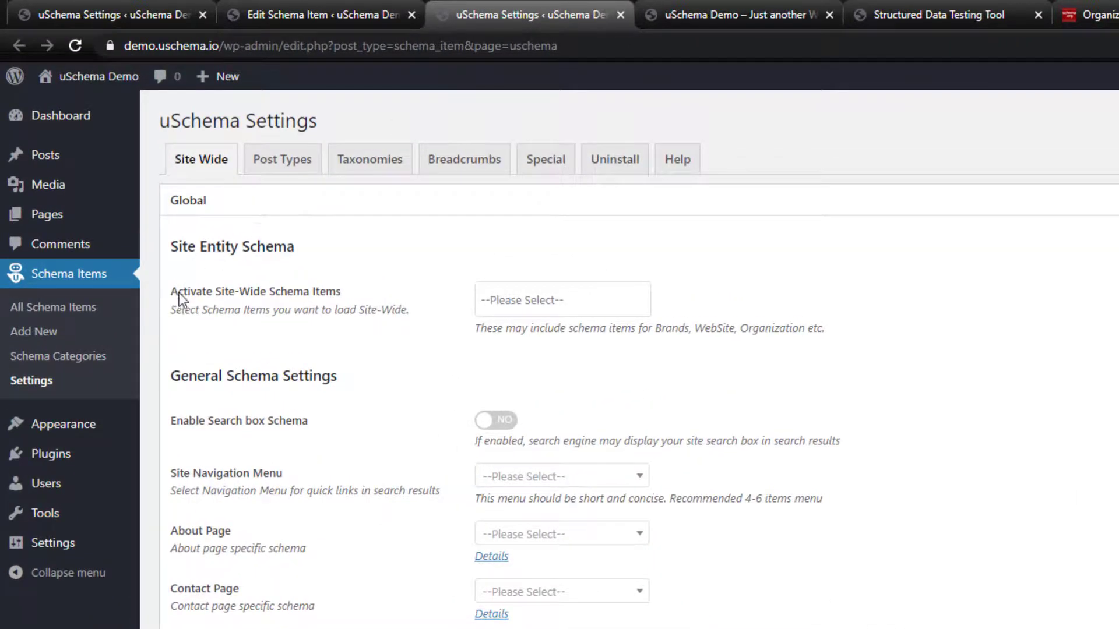
pyautogui.click(524, 301)
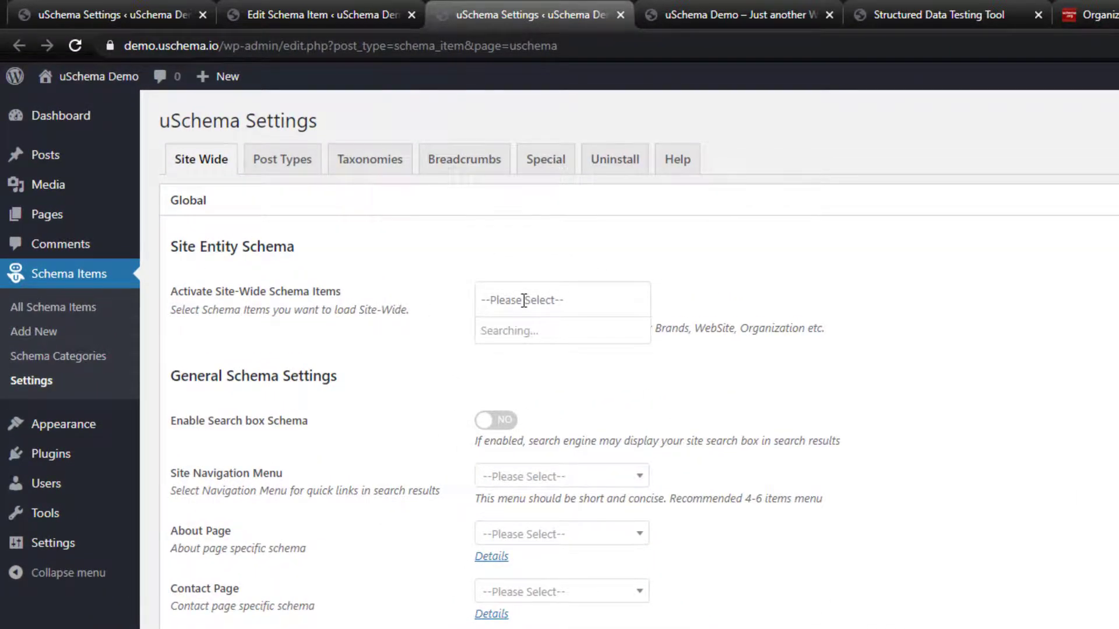
pyautogui.click(527, 332)
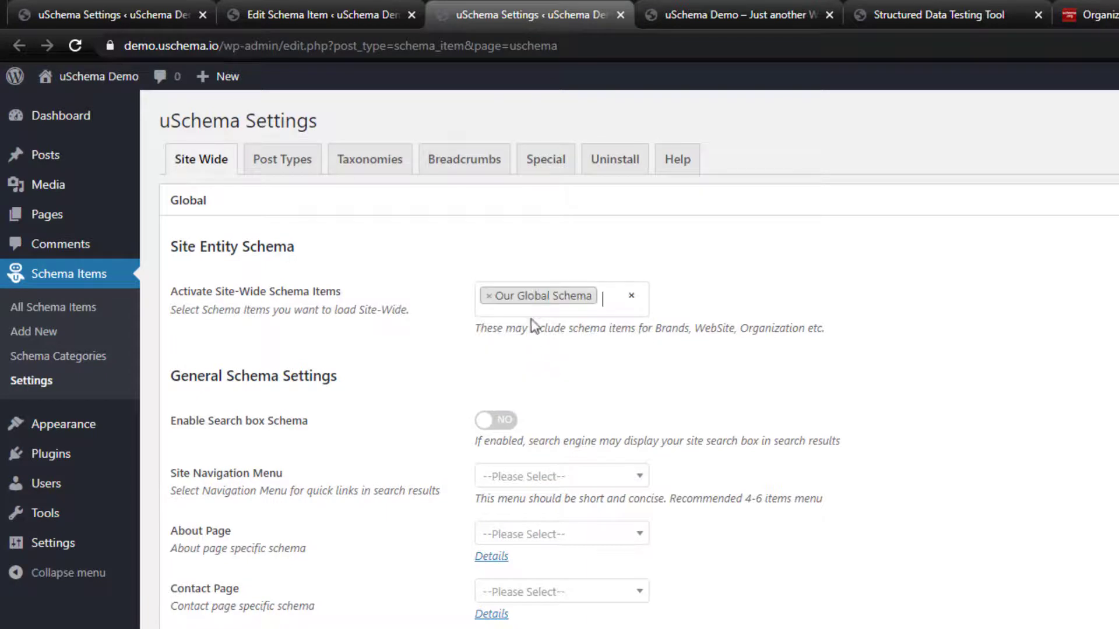
# - Retitle the published schema item "Our Organization Schema" and update it
pyautogui.click(347, 13)
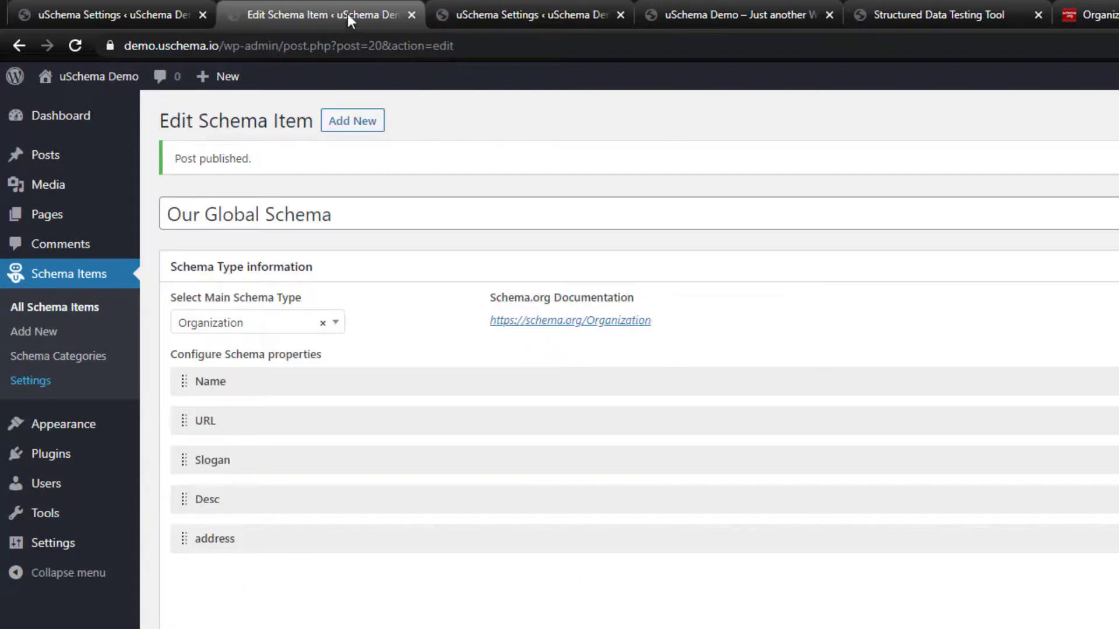
pyautogui.click(347, 217)
pyautogui.moveTo(348, 217); pyautogui.dragTo(233, 217)
pyautogui.click(219, 217)
pyautogui.write('O')
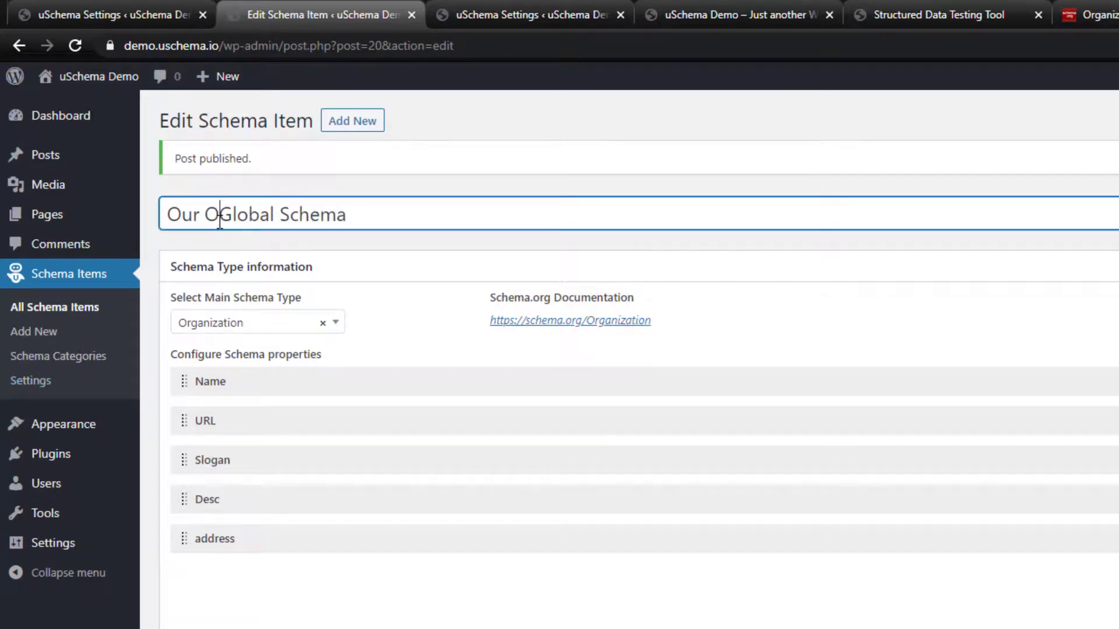
pyautogui.write('rganizatio')
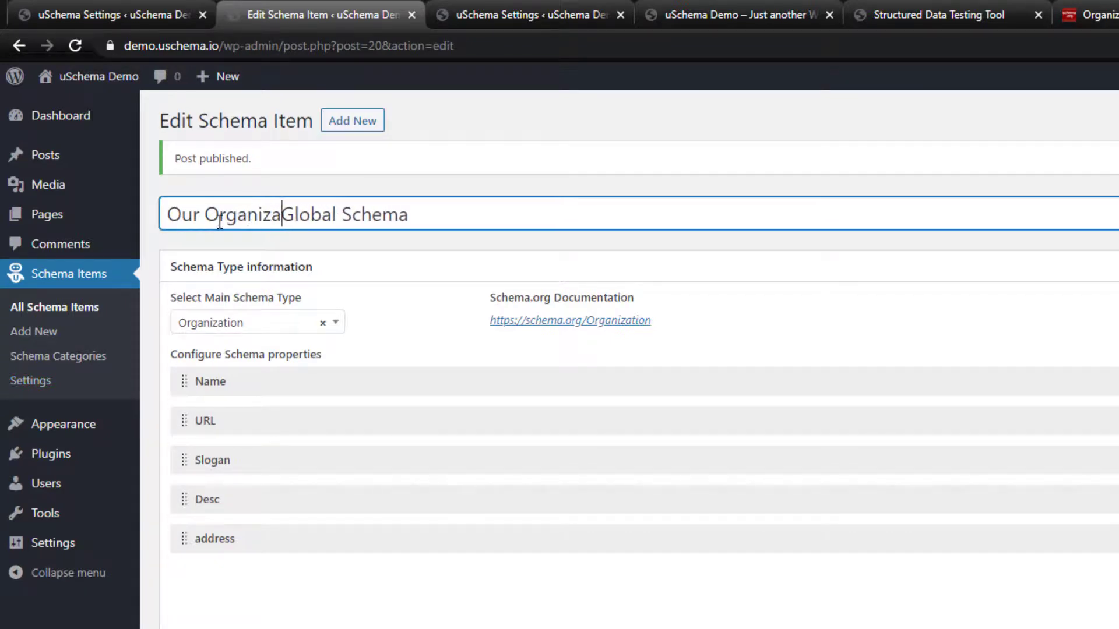
pyautogui.write('n')
pyautogui.hotkey('shift', 'Right')
pyautogui.hotkey('shift', 'Right')
pyautogui.hotkey('shift', 'Right')
pyautogui.hotkey('shift', 'Right')
pyautogui.hotkey('shift', 'Right')
pyautogui.hotkey('shift', 'Right')
pyautogui.hotkey('shift', 'Right')
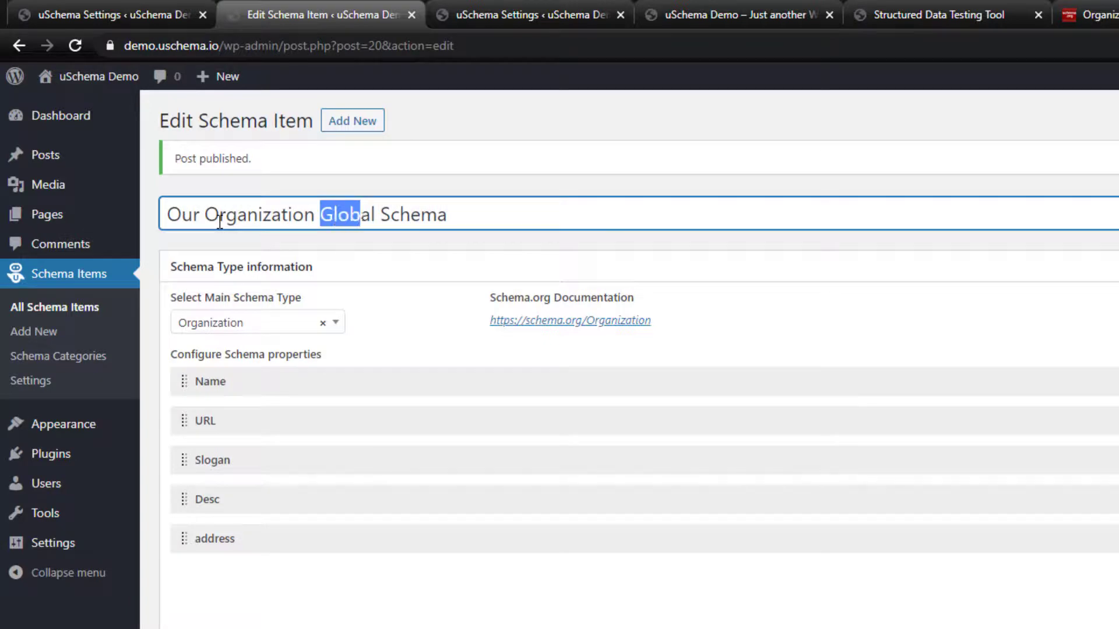
pyautogui.press('BackSpace')
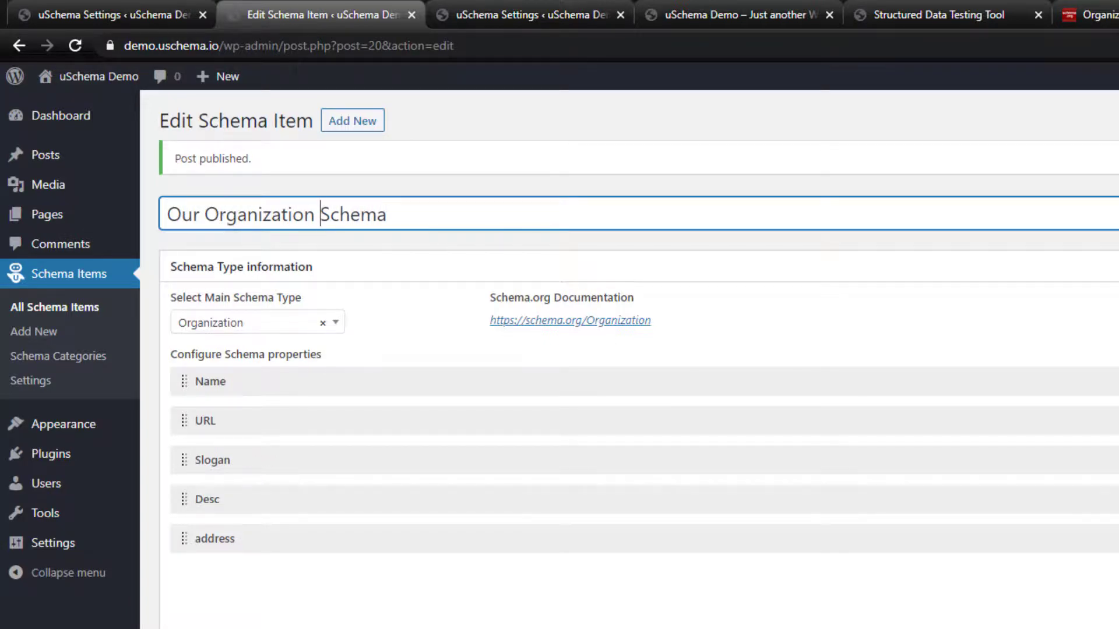
pyautogui.click(1116, 402)
# - Reload the uSchema settings, choose "Our Organization Schema" as the activated site-wide schema item, and save the settings
pyautogui.click(508, 13)
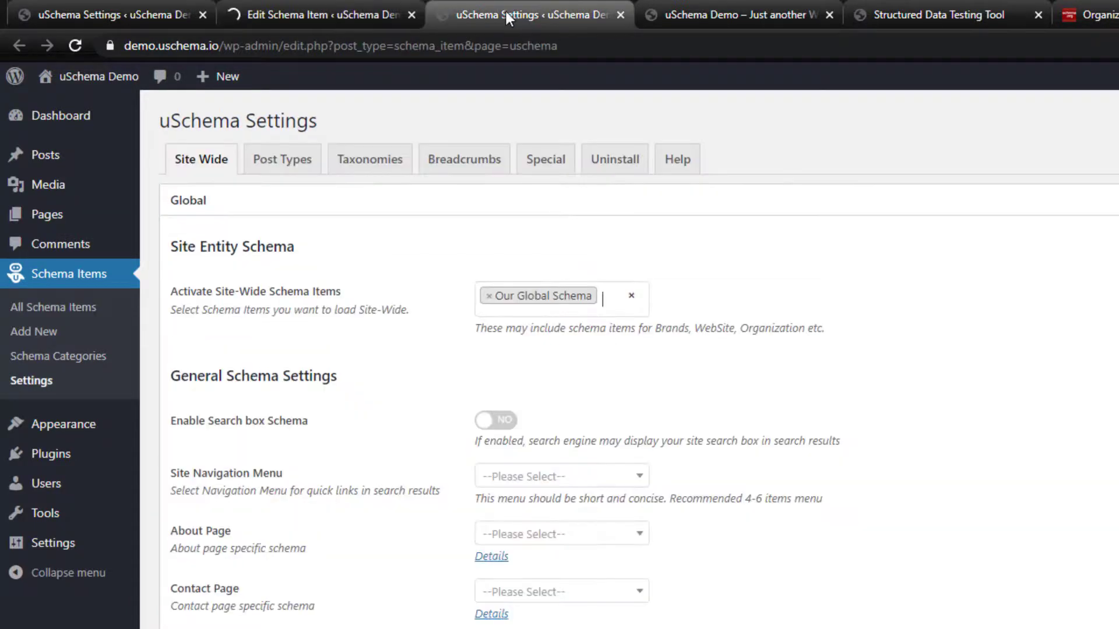
pyautogui.click(72, 45)
pyautogui.click(537, 300)
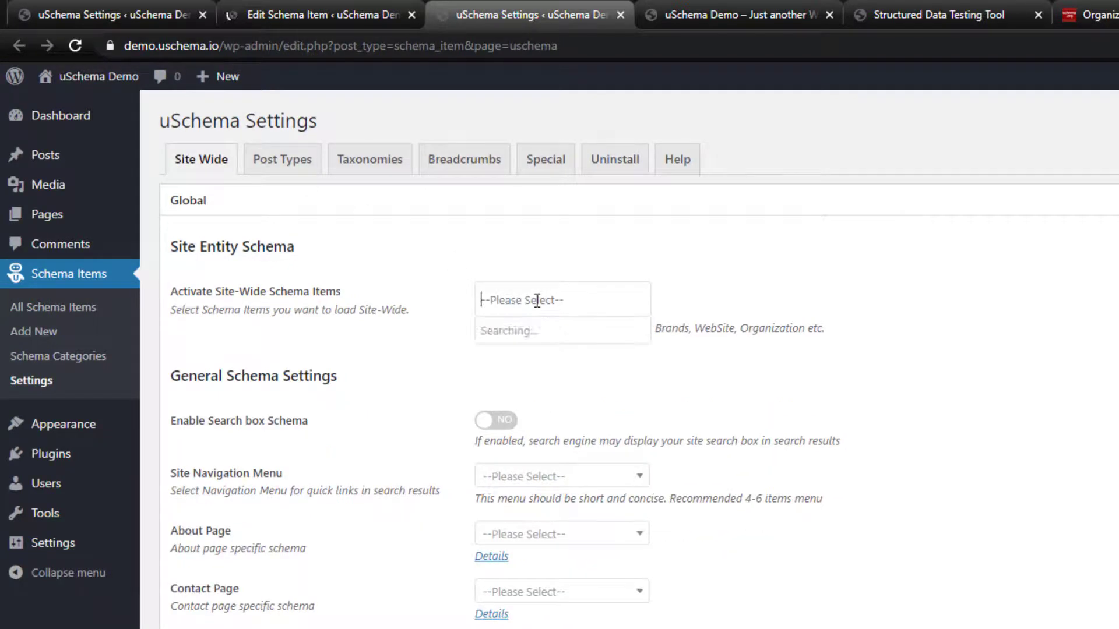
pyautogui.click(575, 333)
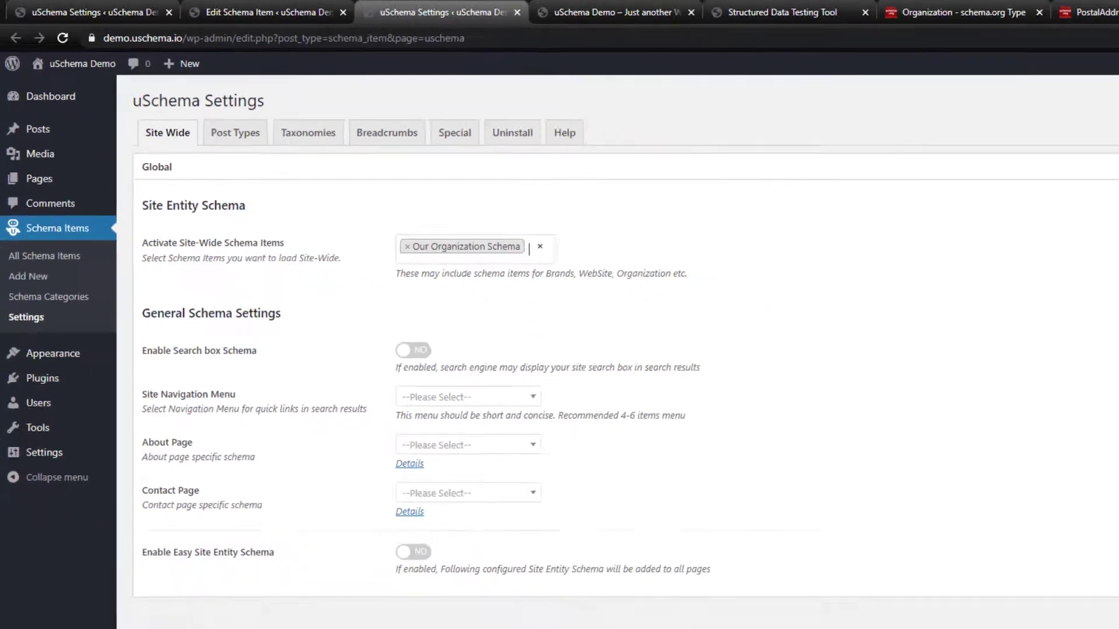
pyautogui.click(203, 628)
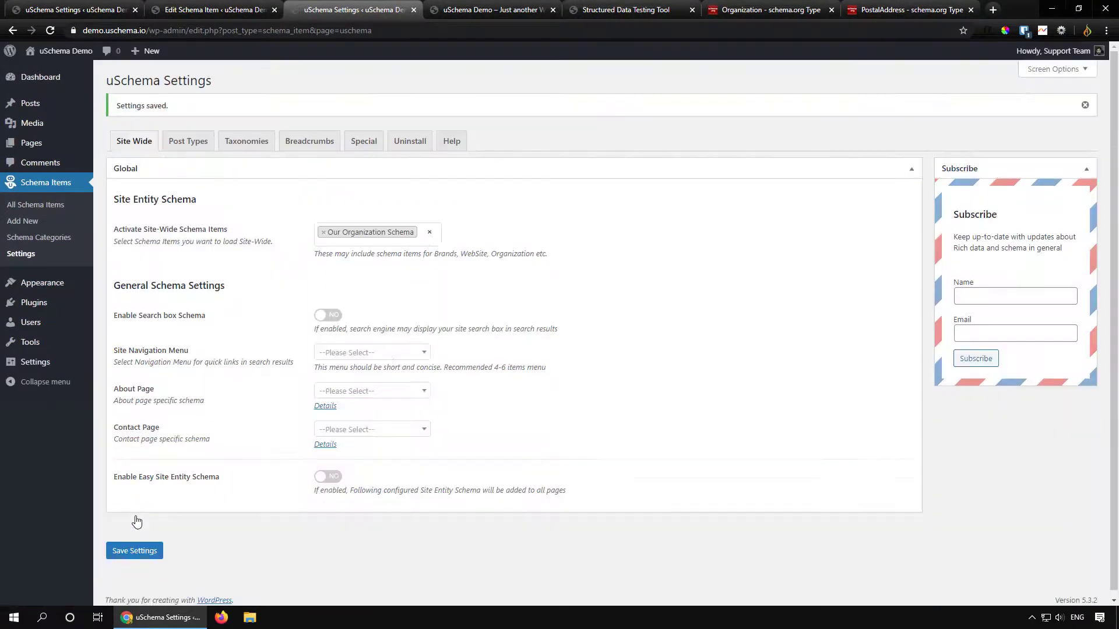
# - Reload the site's front page and run the Schema Tester on it
pyautogui.click(508, 13)
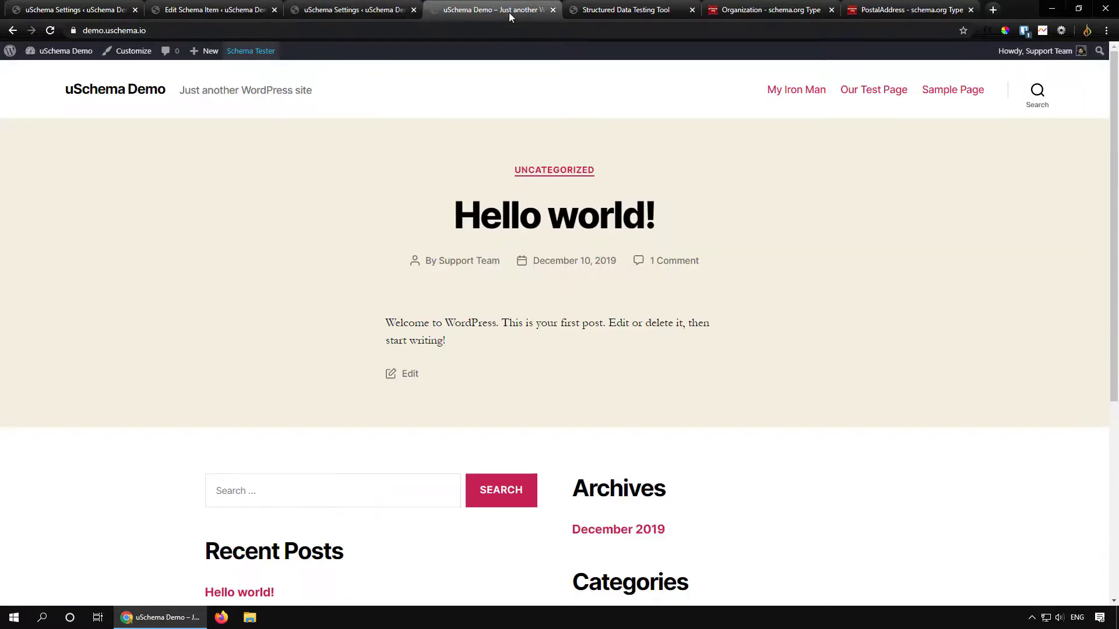
pyautogui.click(50, 30)
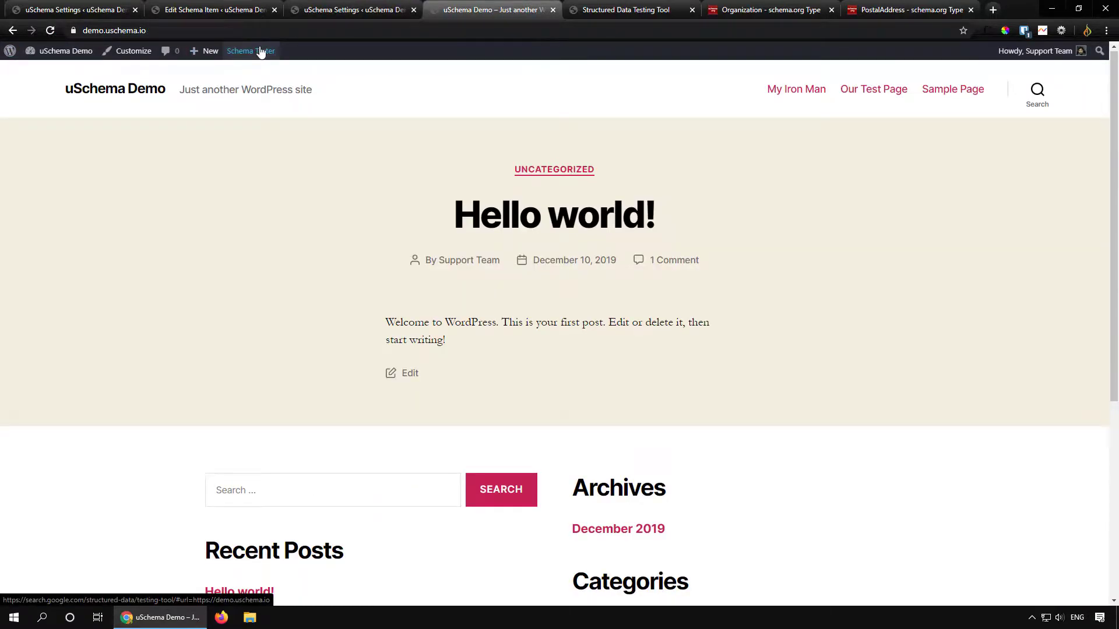
pyautogui.click(260, 51)
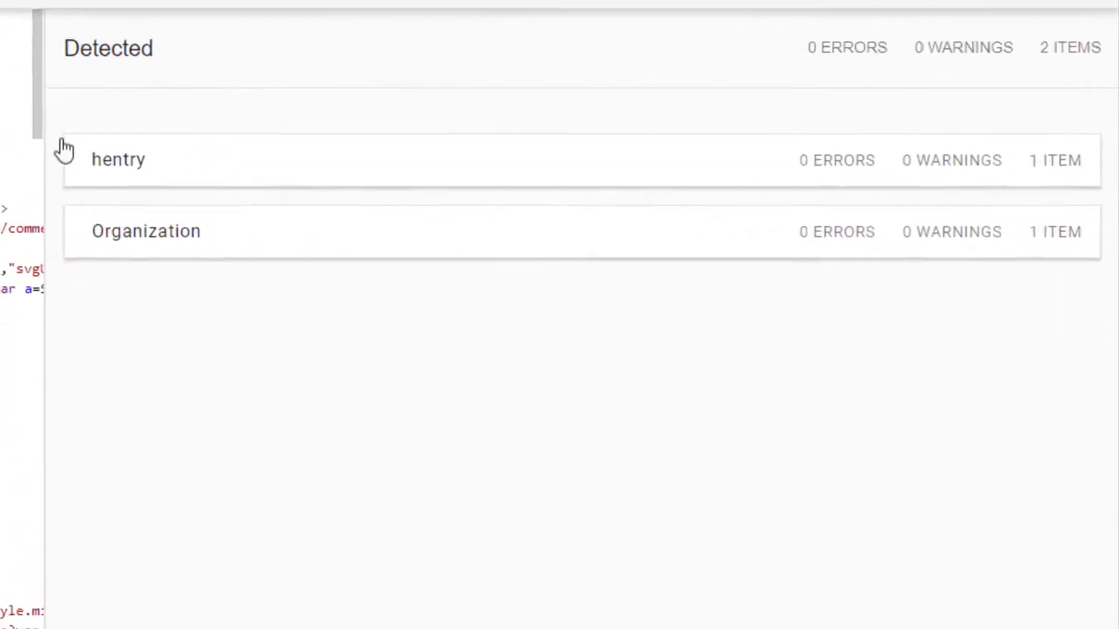
# - Open the detected Organization item in the test results and check its name, slogan and description values
pyautogui.click(162, 240)
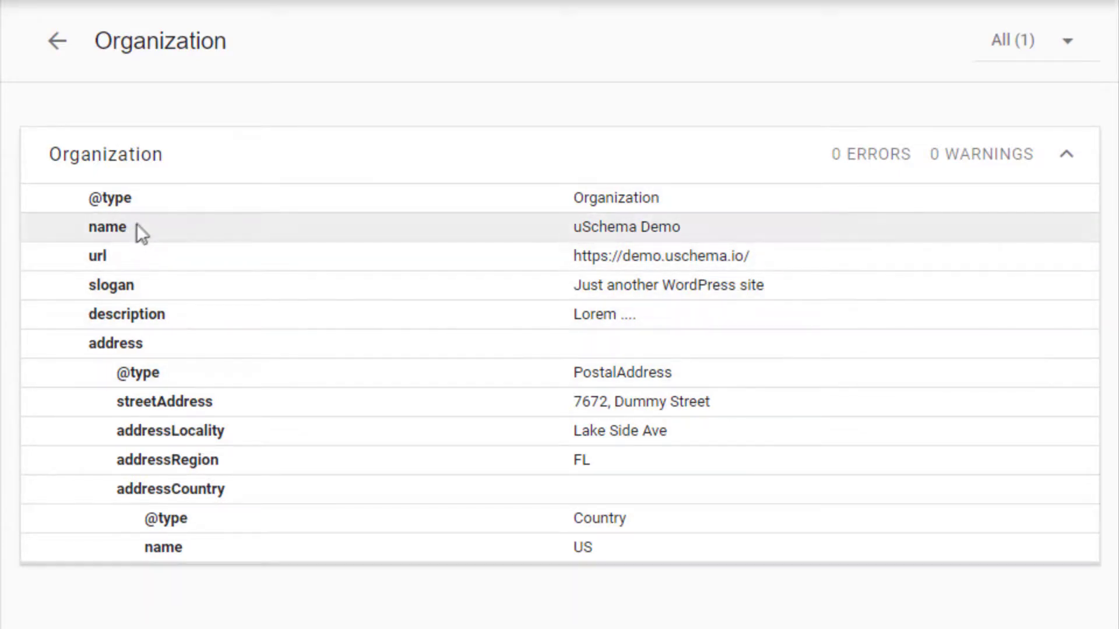
pyautogui.moveTo(127, 225); pyautogui.dragTo(92, 223)
pyautogui.moveTo(681, 227); pyautogui.dragTo(577, 227)
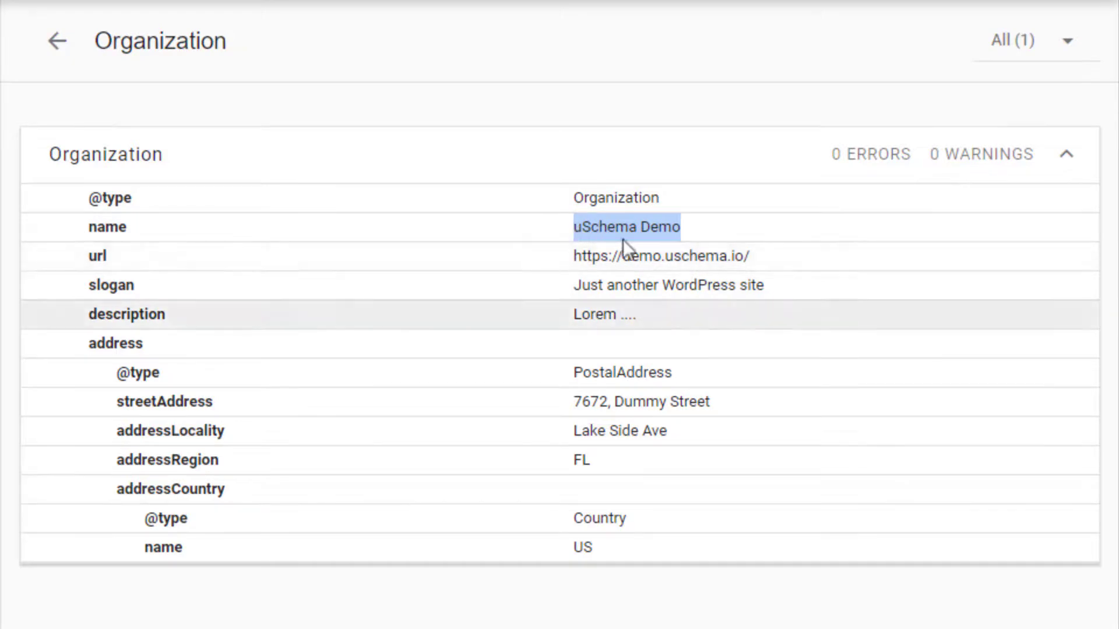
pyautogui.click(752, 288)
pyautogui.moveTo(755, 297); pyautogui.dragTo(578, 306)
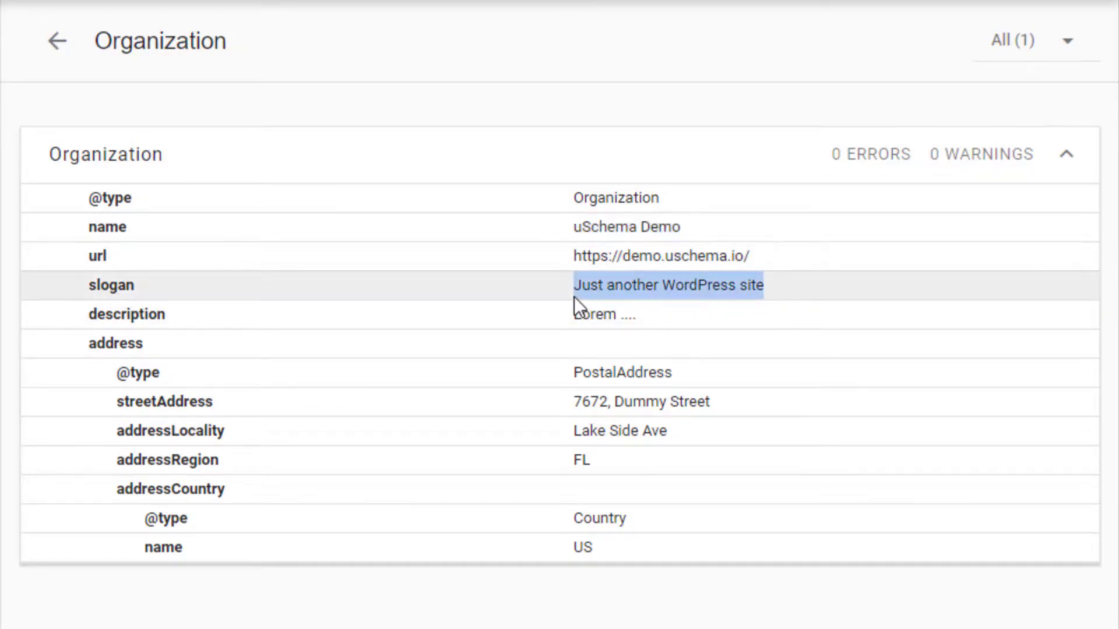
pyautogui.moveTo(677, 313); pyautogui.dragTo(576, 315)
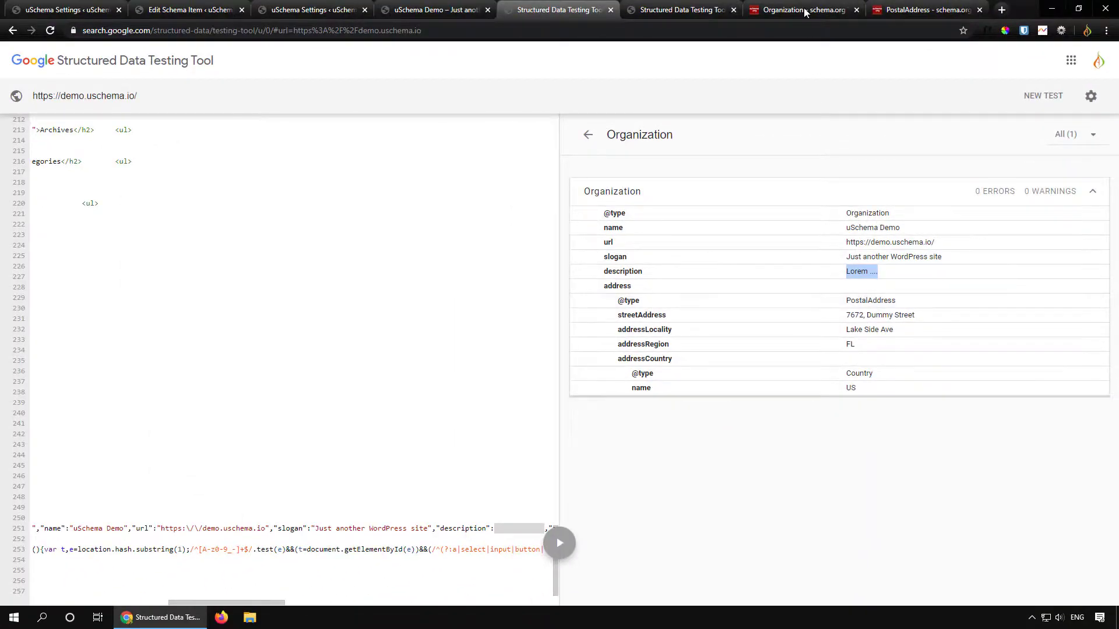
# - Review the Organization property list on schema.org, then return to the schema item's edit page
pyautogui.click(804, 10)
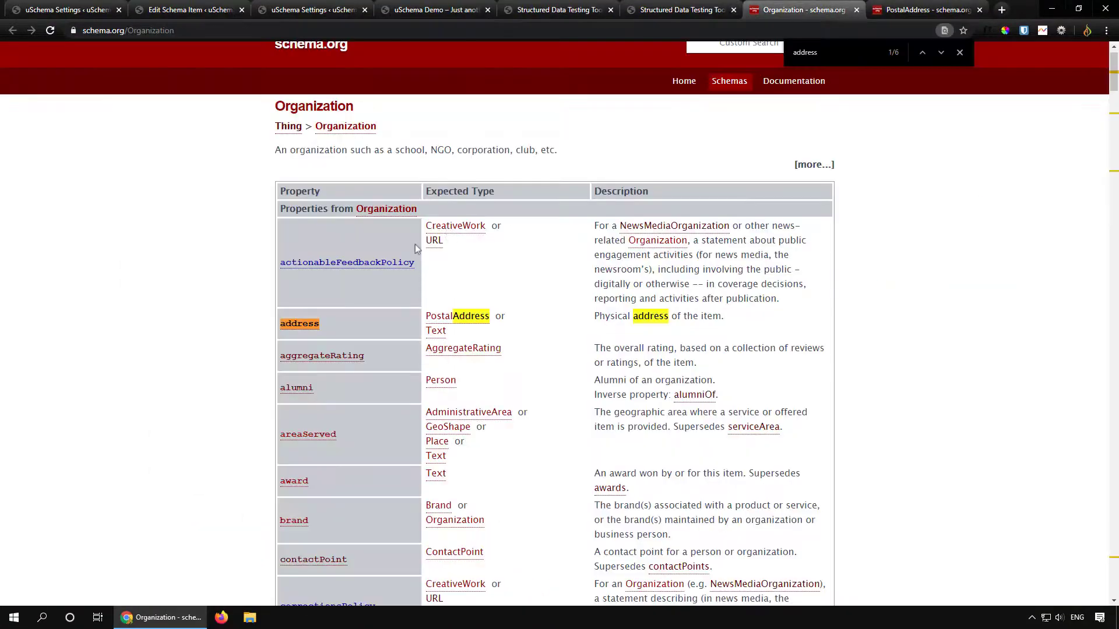
pyautogui.scroll(-2, 367, 273)
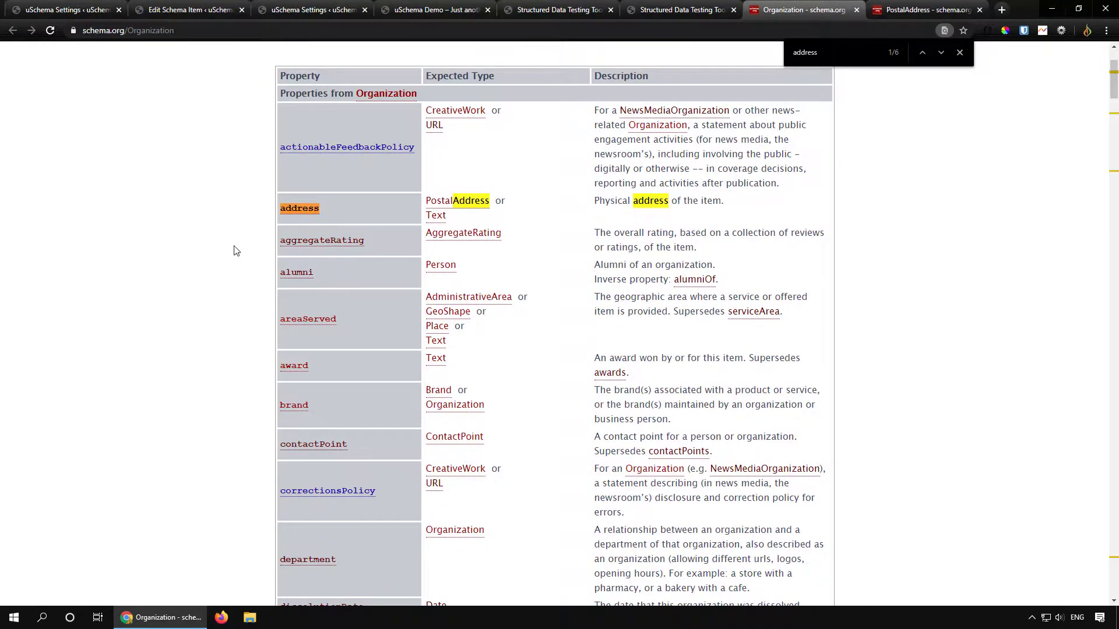
pyautogui.scroll(2, 225, 247)
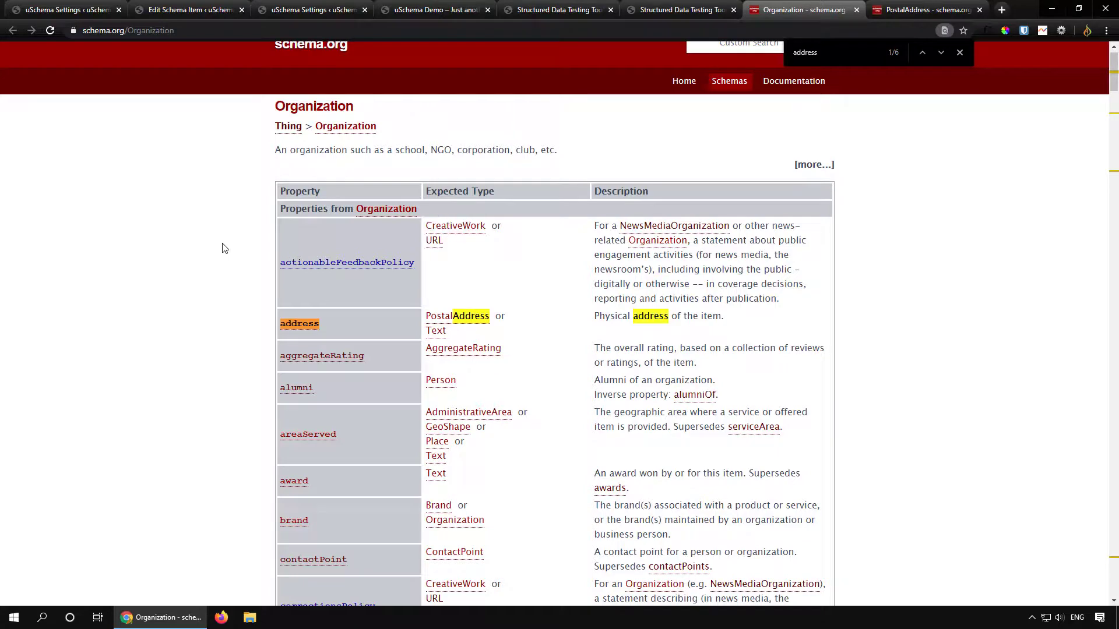
pyautogui.click(183, 9)
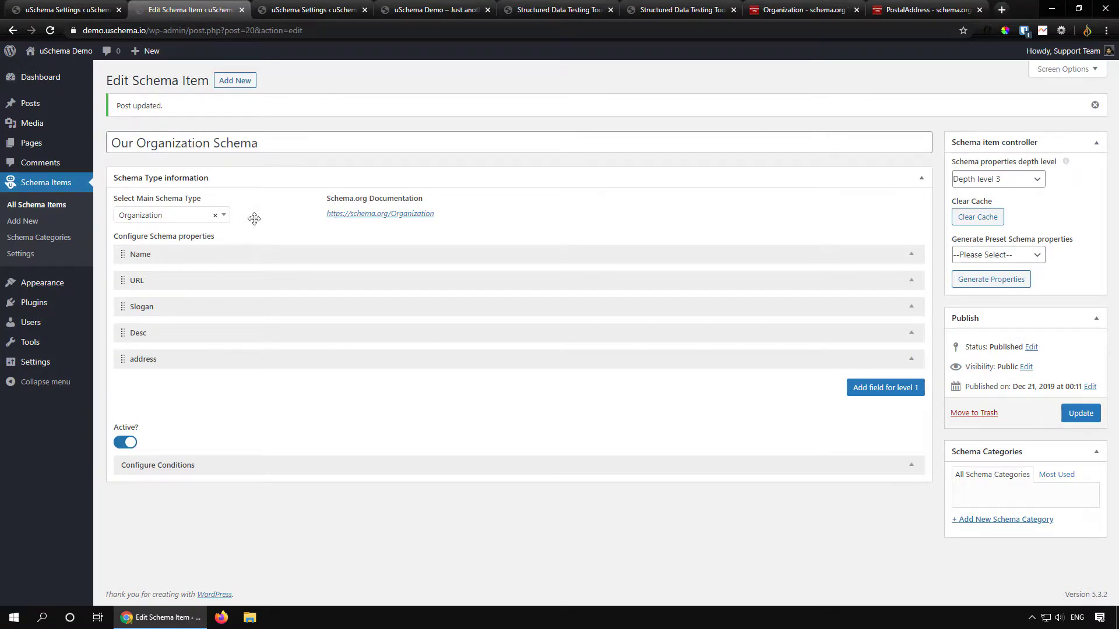
# - Open the site's Sample Page, run the Schema Tester on it, and inspect the detected Organization item before returning to the results list
pyautogui.click(435, 11)
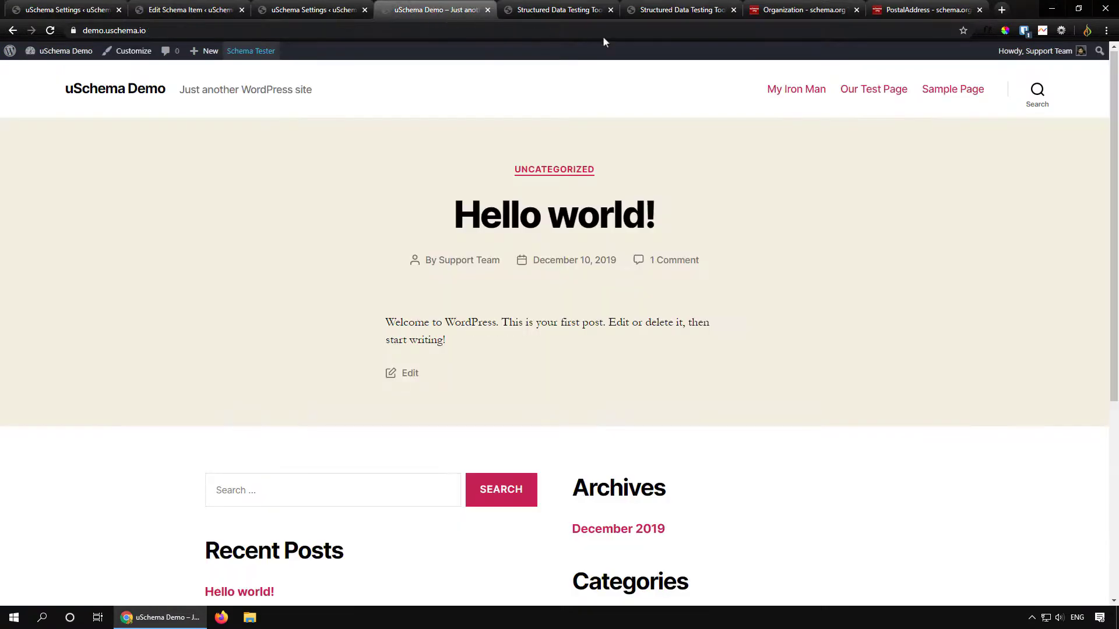
pyautogui.click(961, 95)
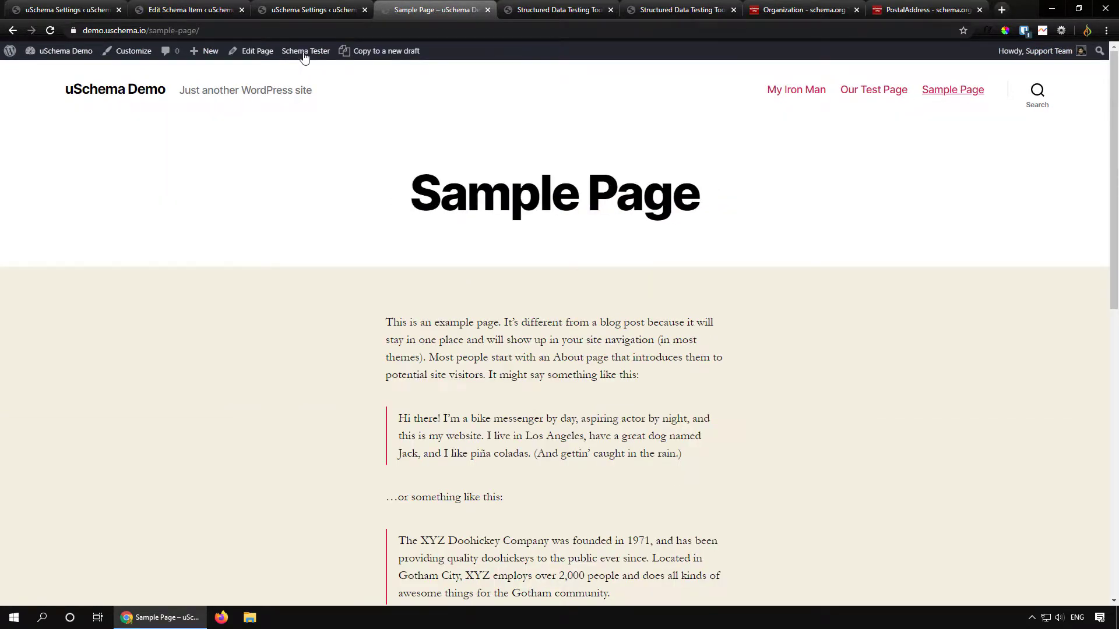
pyautogui.click(303, 51)
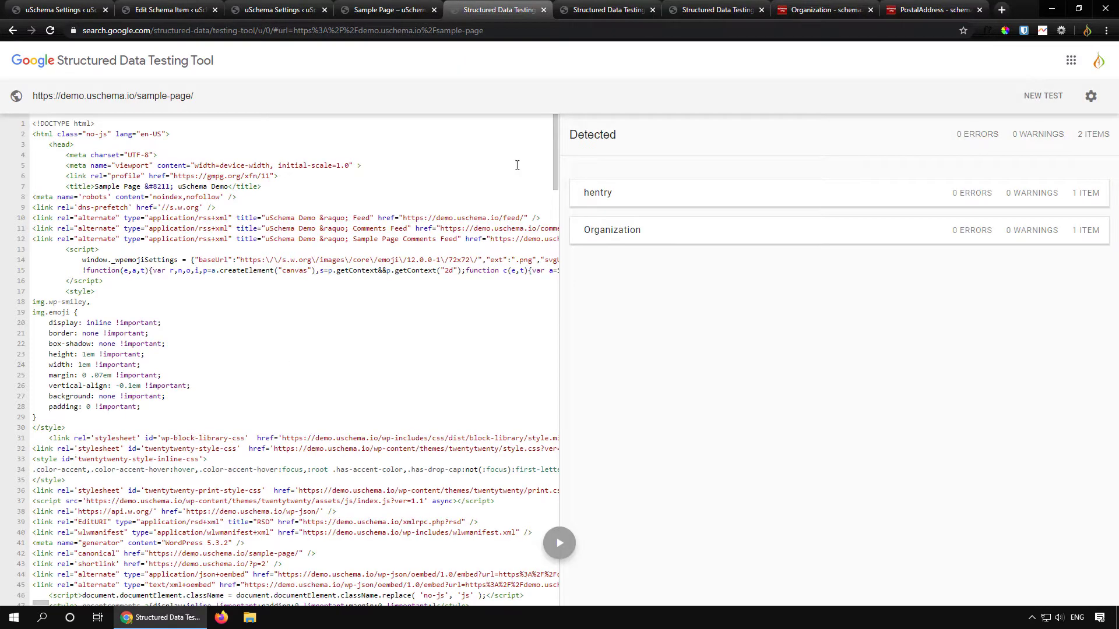
pyautogui.click(656, 234)
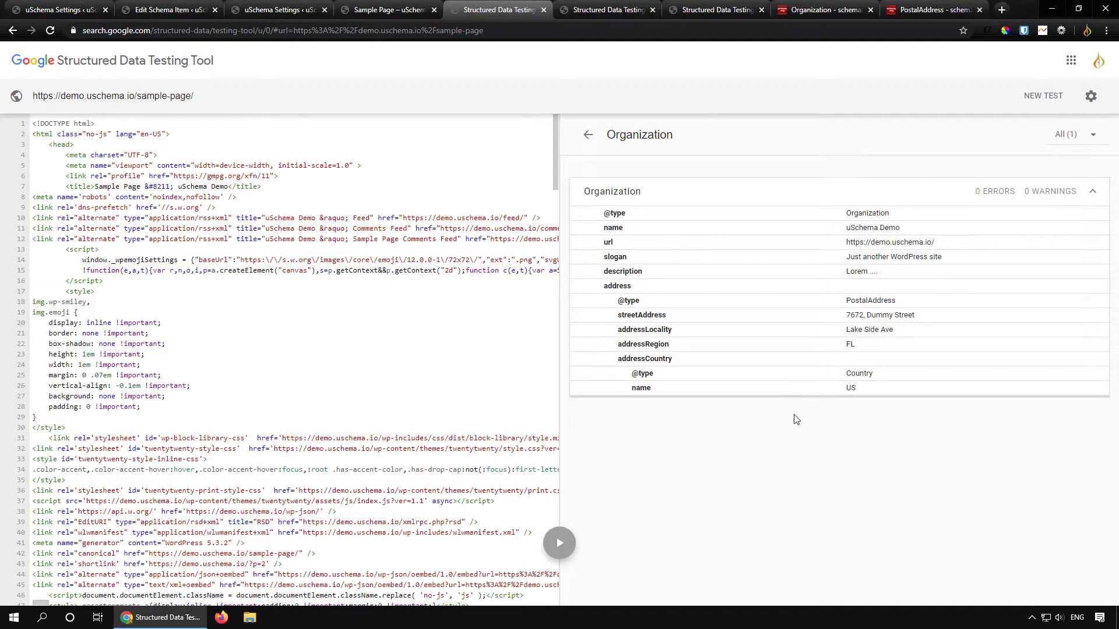
pyautogui.click(588, 135)
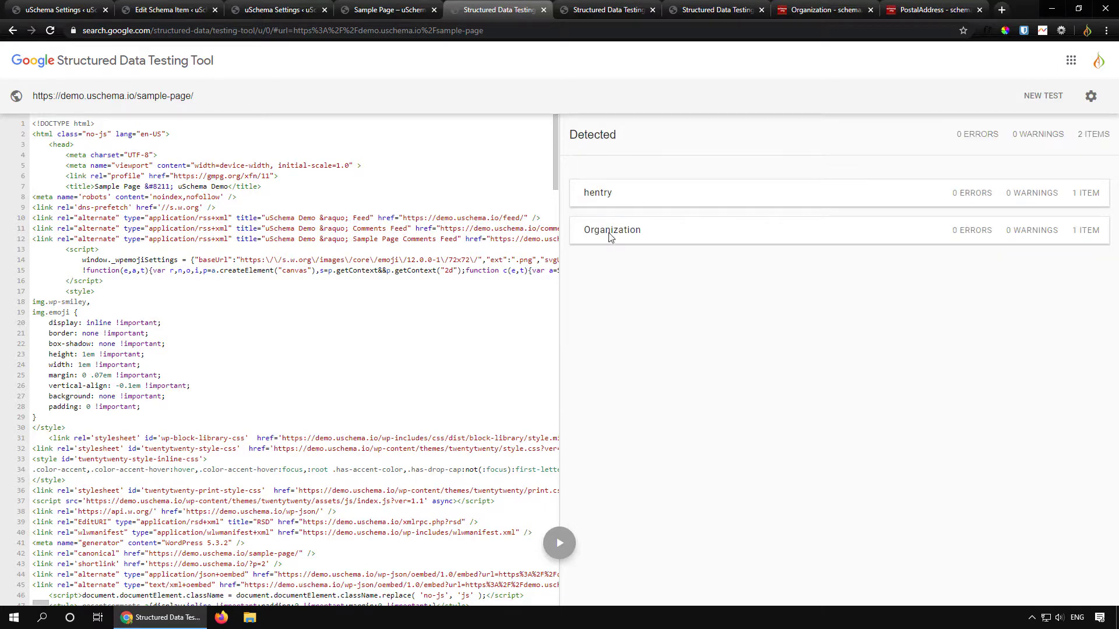
# - Return to the saved uSchema settings page to review the activated site-wide schema item
pyautogui.click(64, 10)
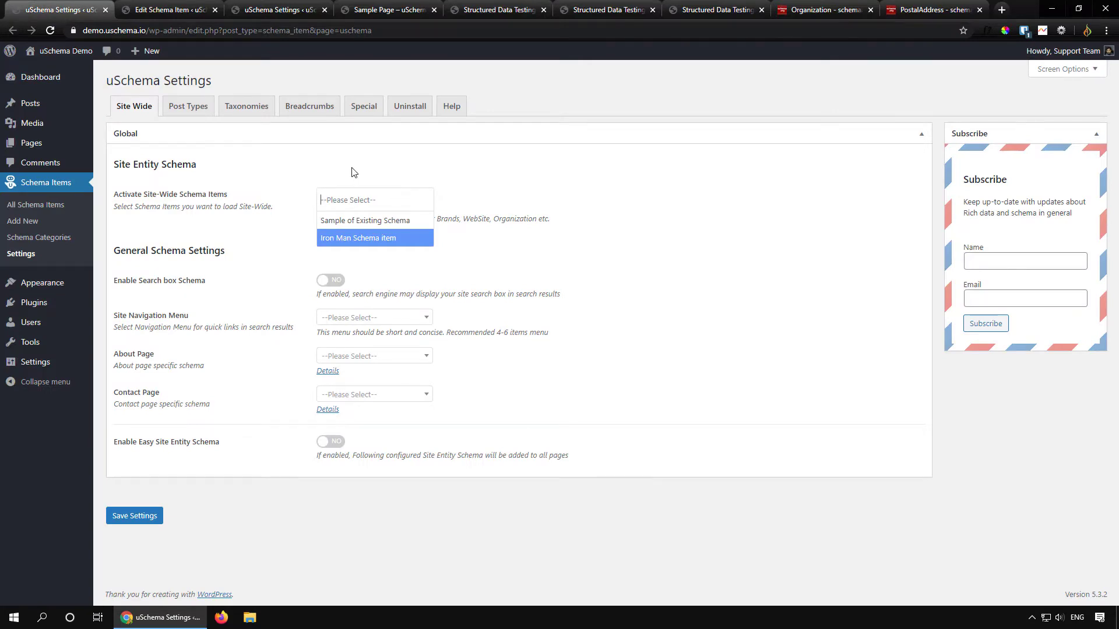
pyautogui.click(271, 10)
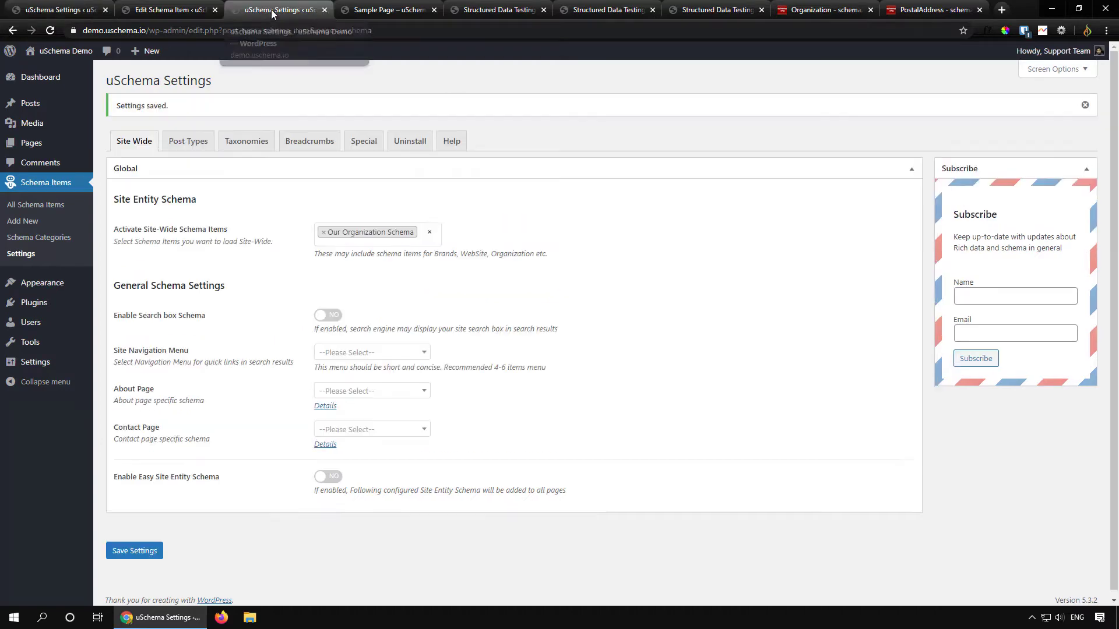